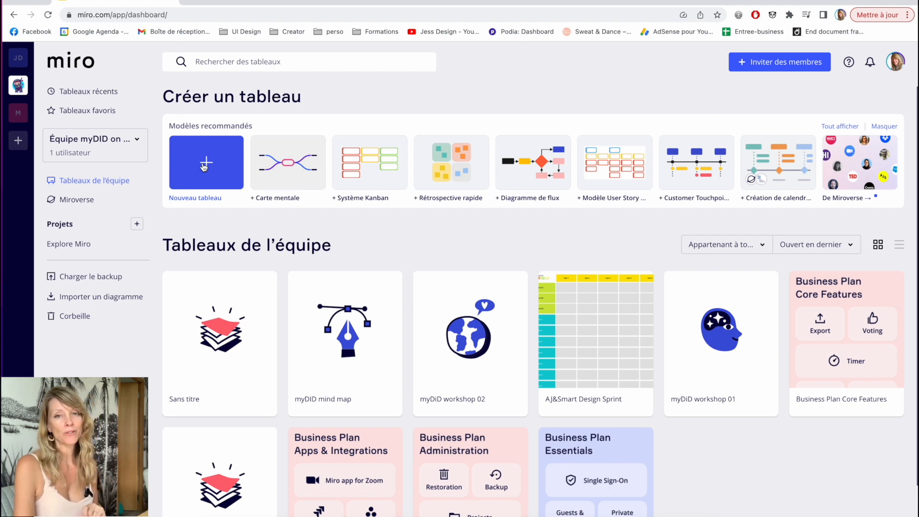
Create a new board from the pre-filled version of the "Carte mentale" template.
left_click(205, 166)
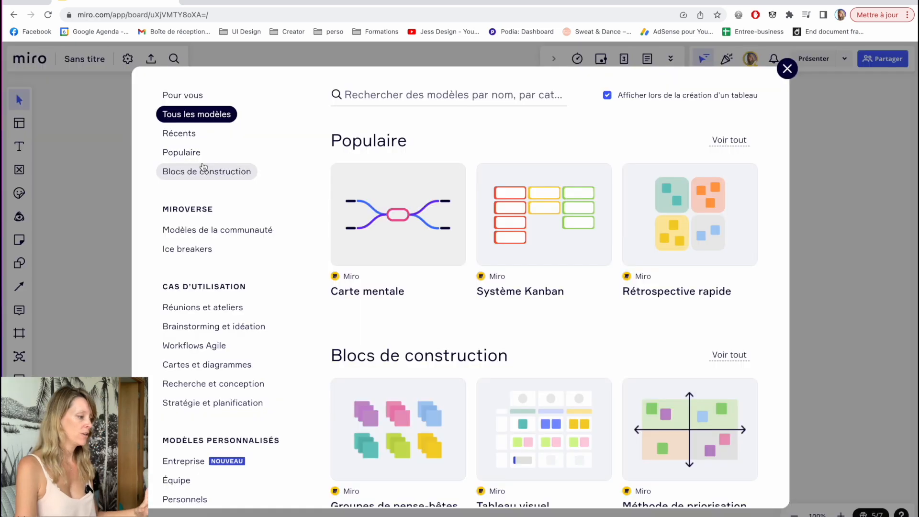
mouse_move(401, 230)
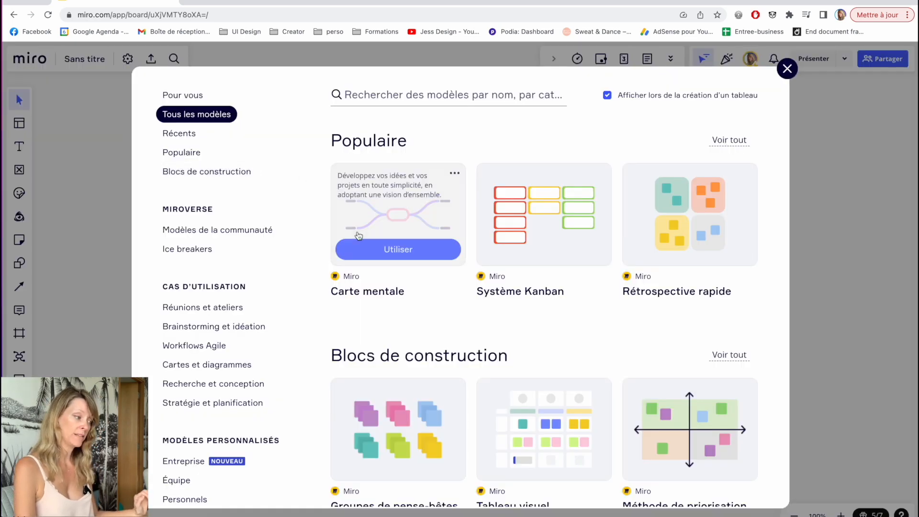
left_click(387, 211)
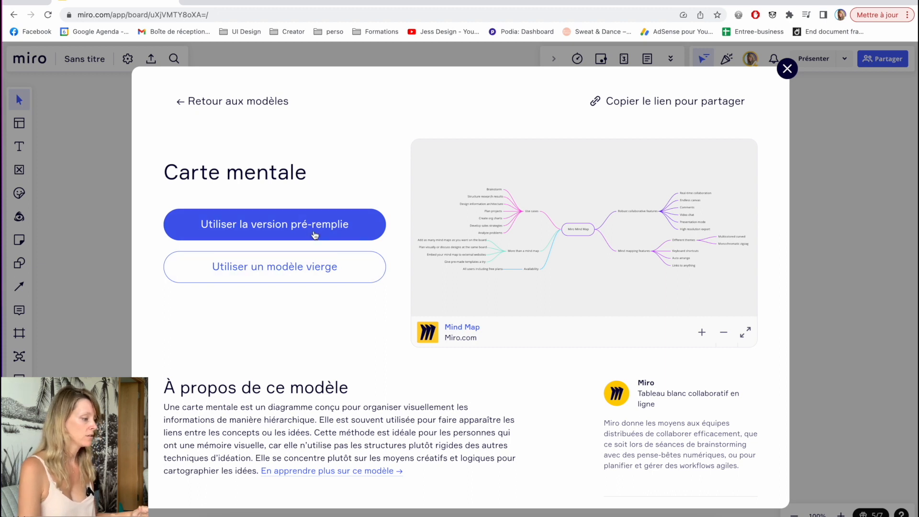
left_click(278, 228)
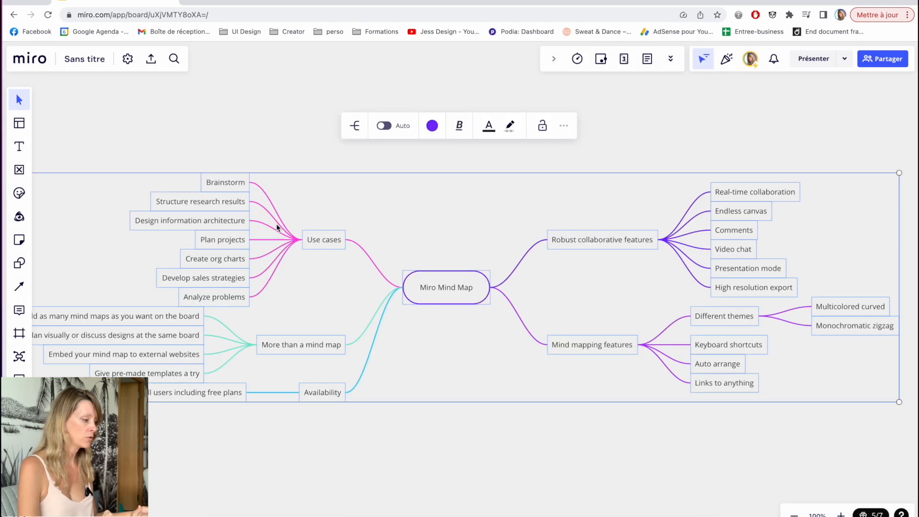
left_click(234, 120)
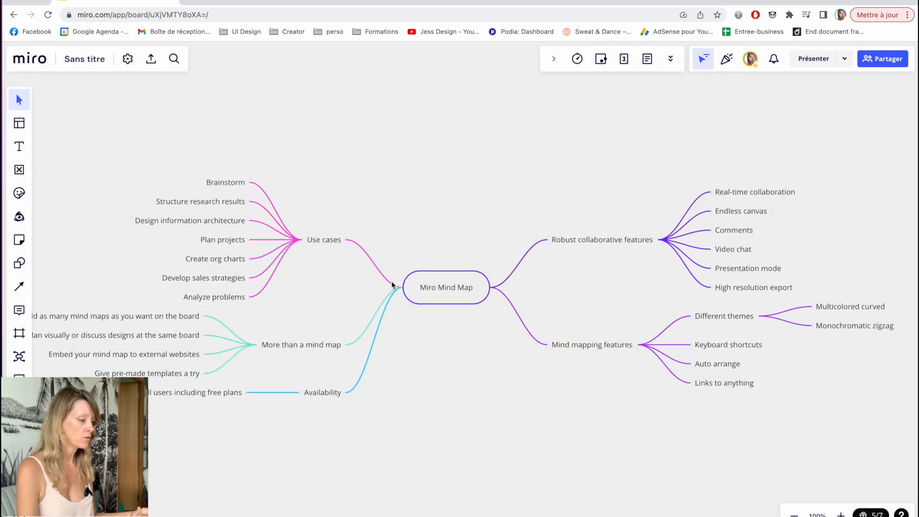
scroll(395, 289, "down", 2)
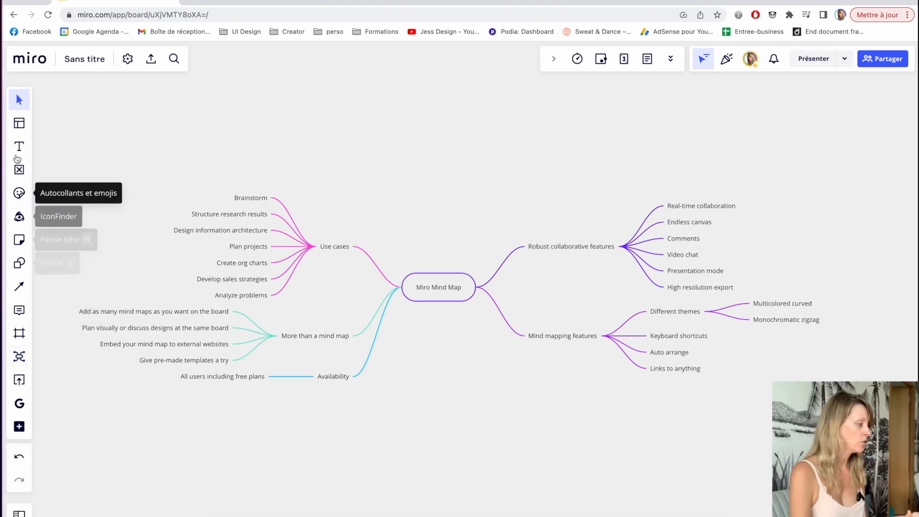
Remove the "Carte mentale" tool from the creation toolbar and put it back between the arrow and comment tools.
left_click(19, 427)
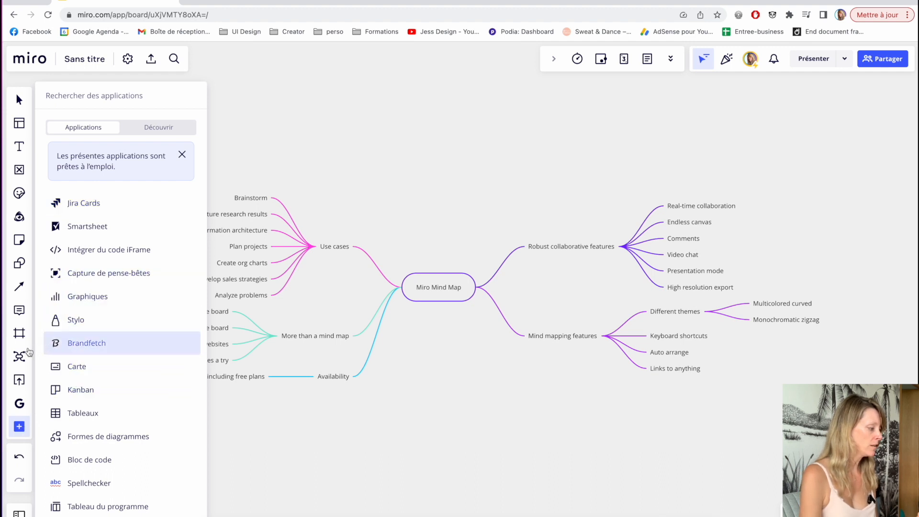
left_click_drag(21, 359, 119, 328)
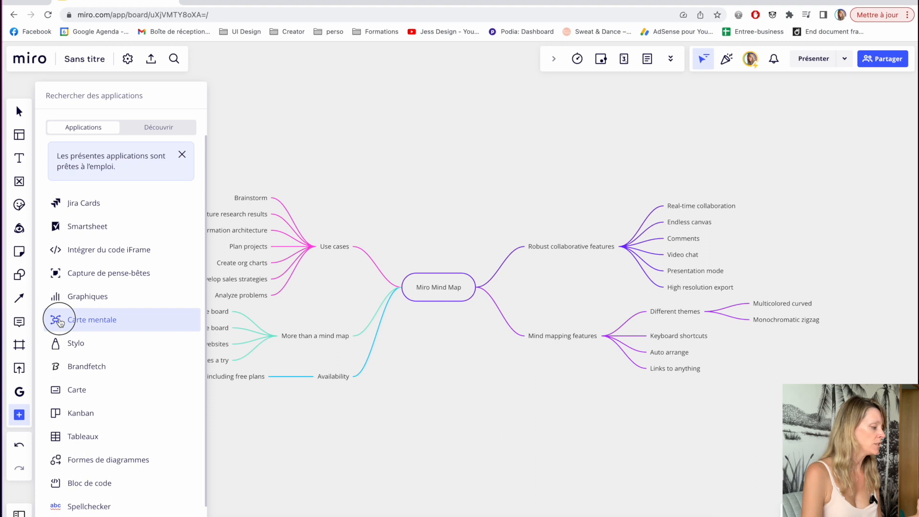
left_click_drag(59, 321, 19, 310)
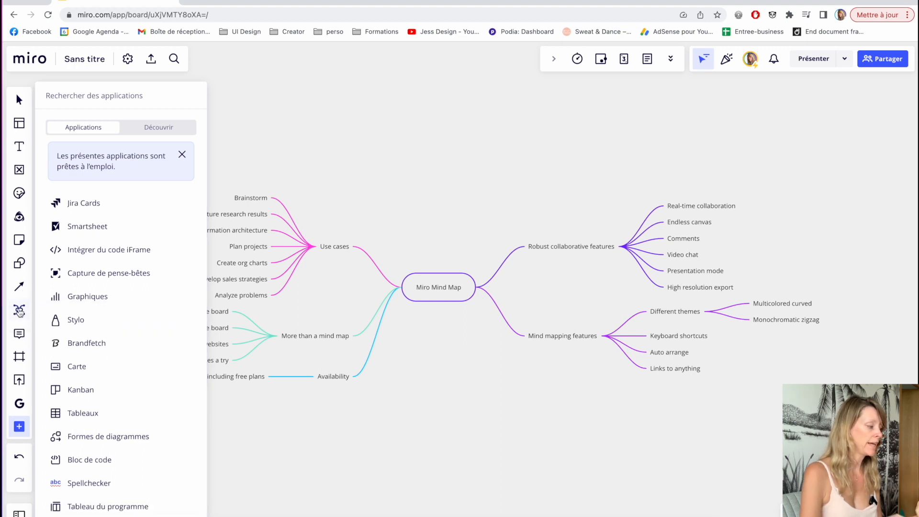
left_click(32, 307)
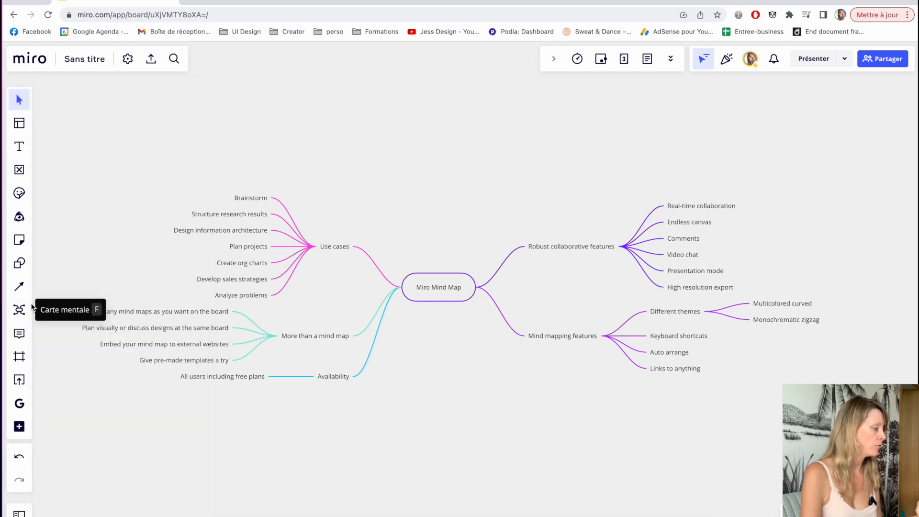
Place a new mind map on the empty area below the template, with "Les mind map" as its central topic.
scroll(375, 320, "down", 6)
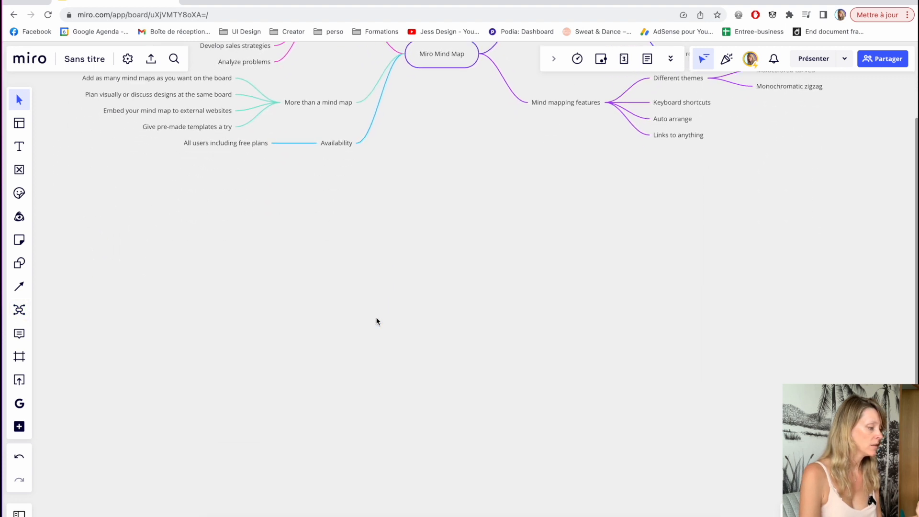
scroll(377, 321, "down", 2)
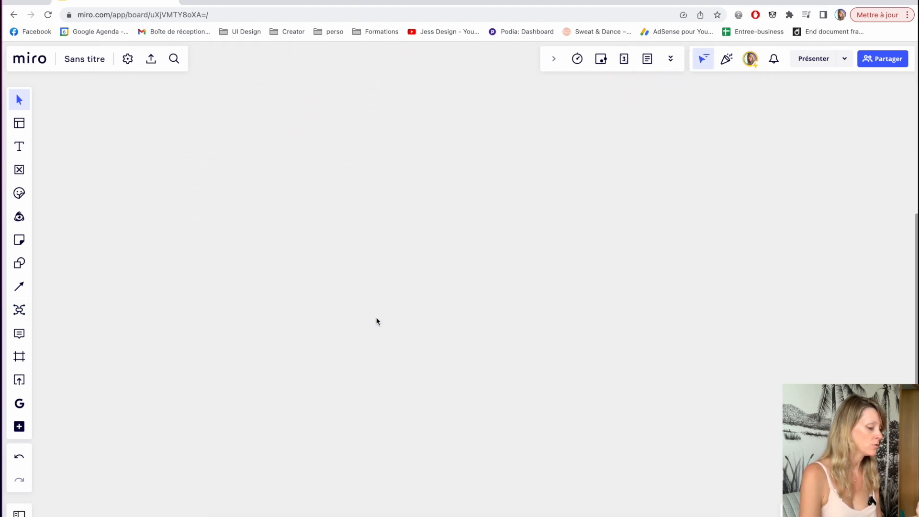
left_click(20, 311)
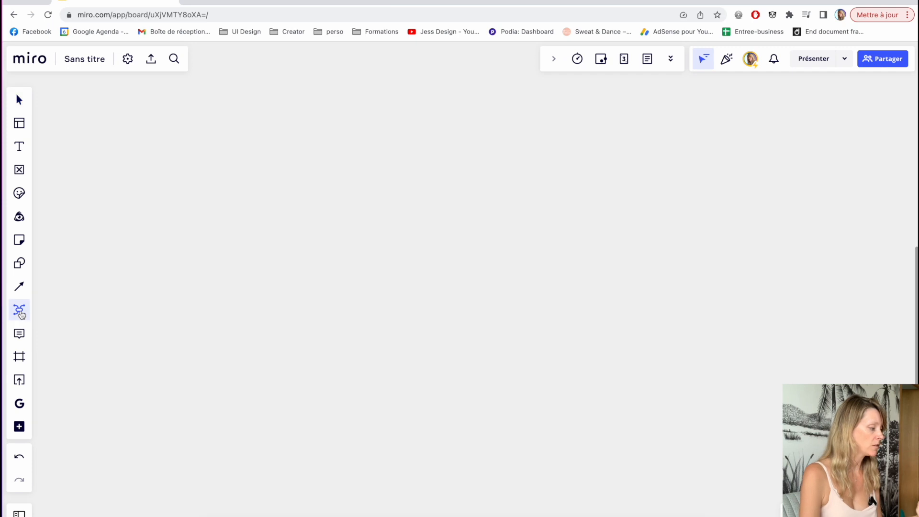
left_click(403, 248)
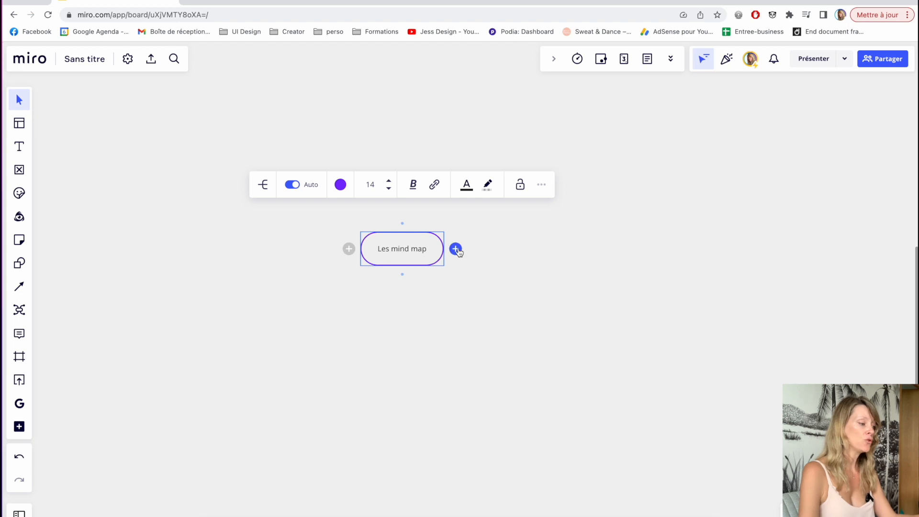
Add two empty branches on each side of the "Les mind map" central topic.
left_click(457, 249)
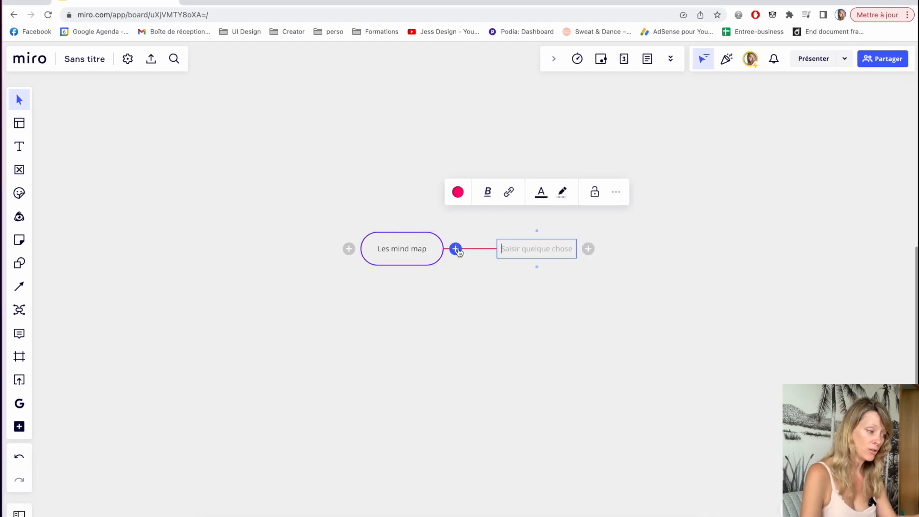
left_click(456, 249)
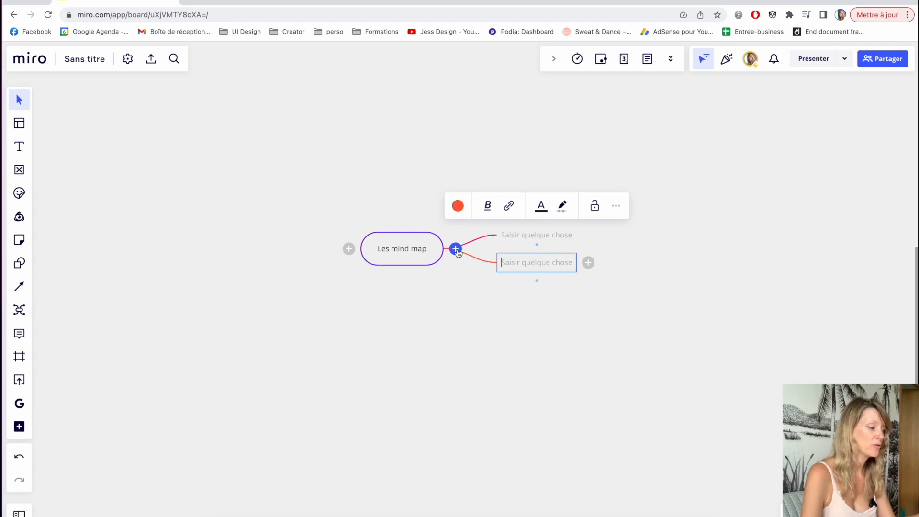
left_click(348, 249)
left_click(348, 249)
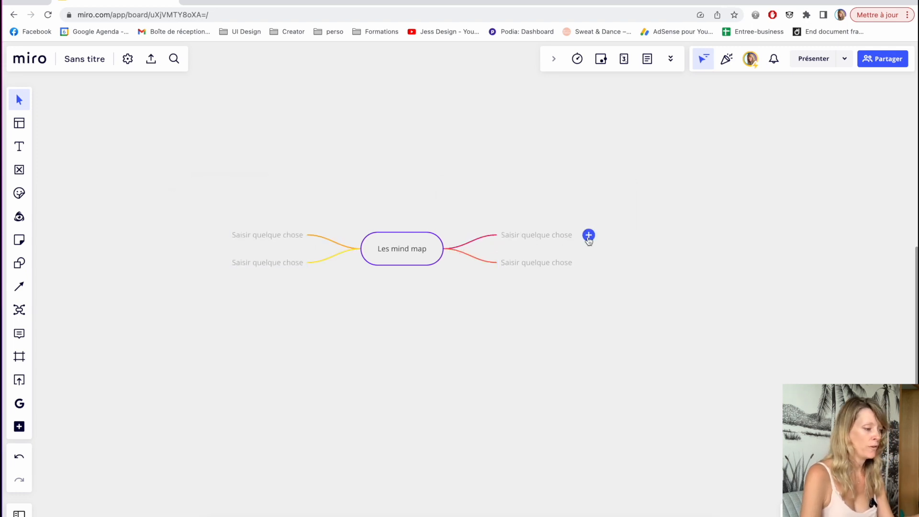
Add four empty sub-branches to each of the two branches right of the central topic.
left_click(589, 234)
left_click(603, 235)
left_click(602, 236)
left_click(602, 237)
left_click(586, 303)
left_click(602, 305)
left_click(602, 304)
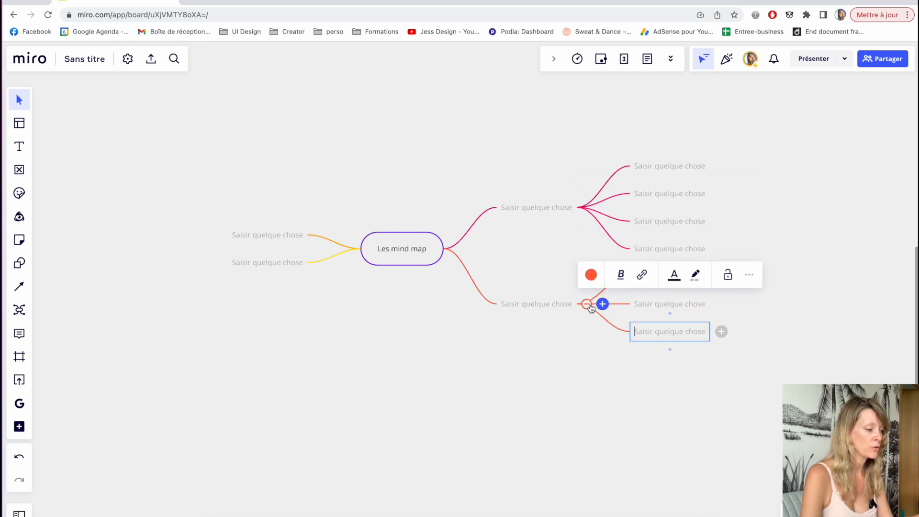
left_click(602, 305)
Add four empty sub-branches to the upper-left branch and three to the lower-left branch.
left_click(218, 237)
left_click(204, 236)
left_click(204, 236)
left_click(204, 236)
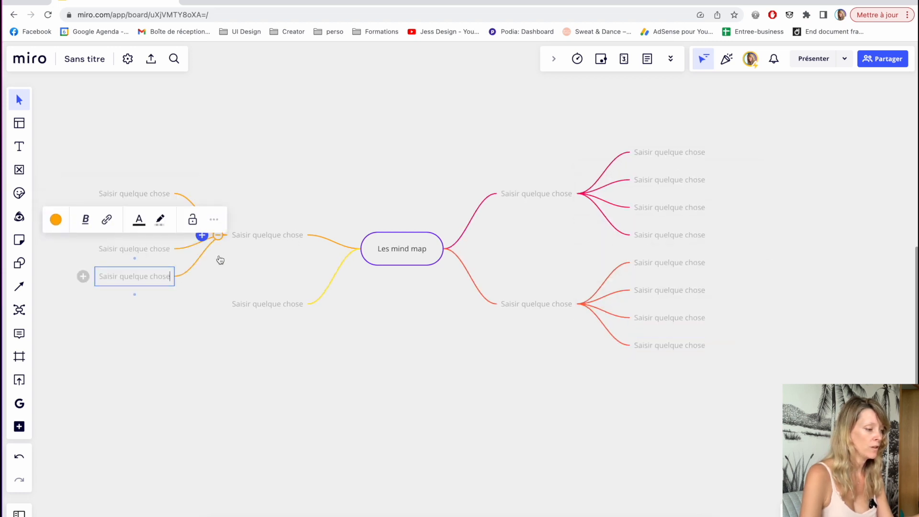
left_click(239, 305)
left_click(215, 305)
left_click(202, 305)
left_click(202, 304)
Label the upper-right branch "QUu'est-ce que c'est" and the lower-right branch "Cas d'utilisations".
left_click(529, 193)
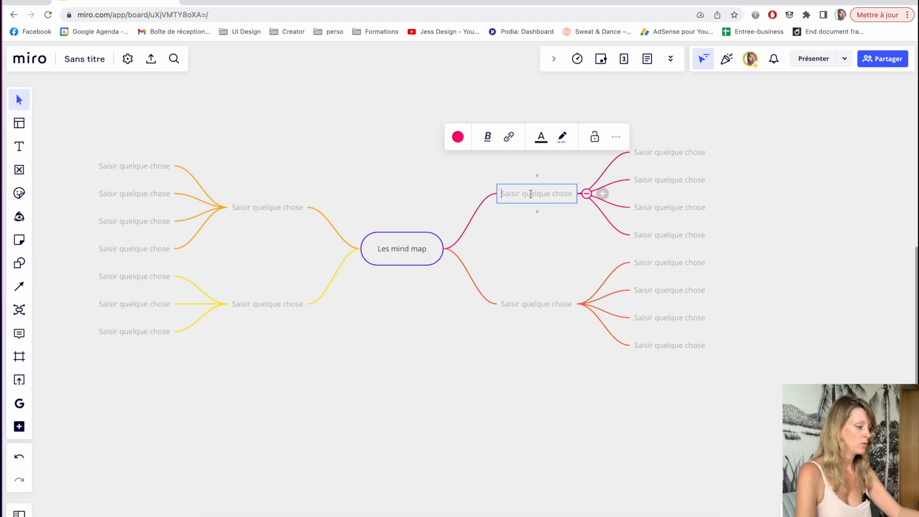
type("QUu'est-ce que c'est")
left_click(531, 304)
type("Cas d'utilisations")
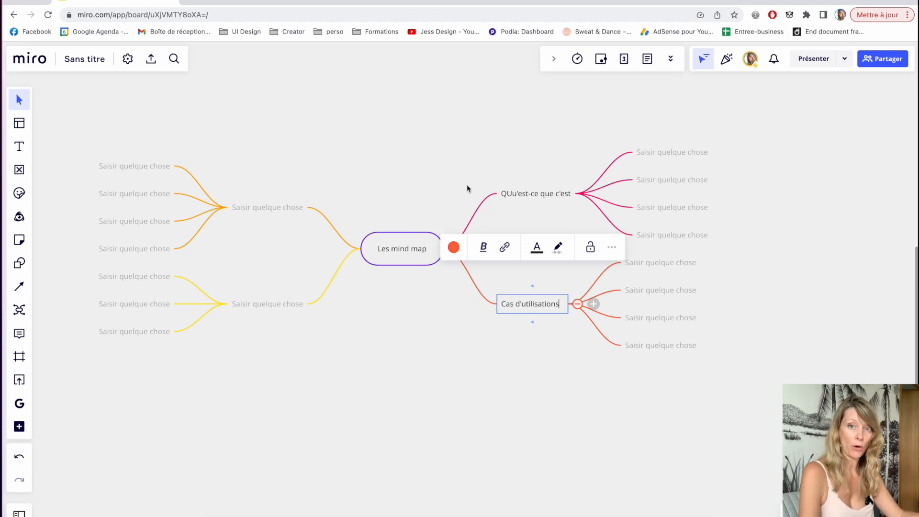
Switch the "Les mind map" diagram to vertical orientation and back to horizontal.
left_click(399, 247)
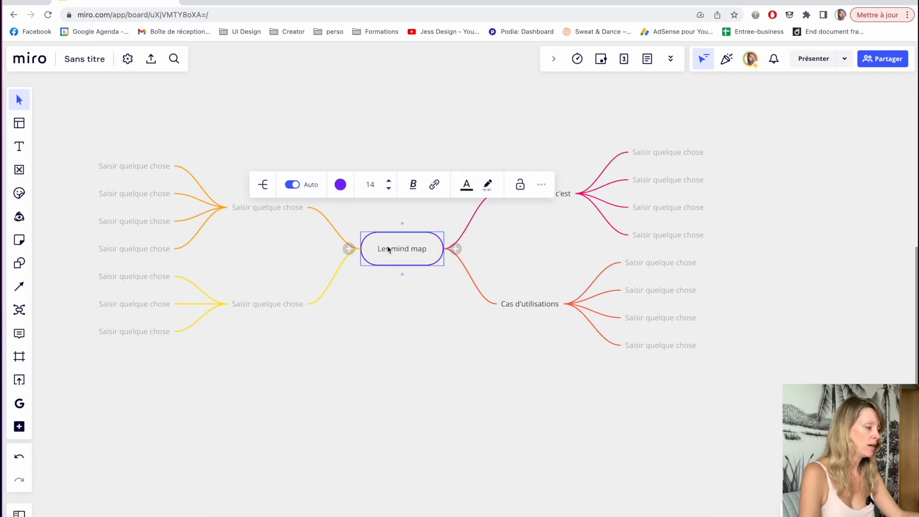
left_click(264, 187)
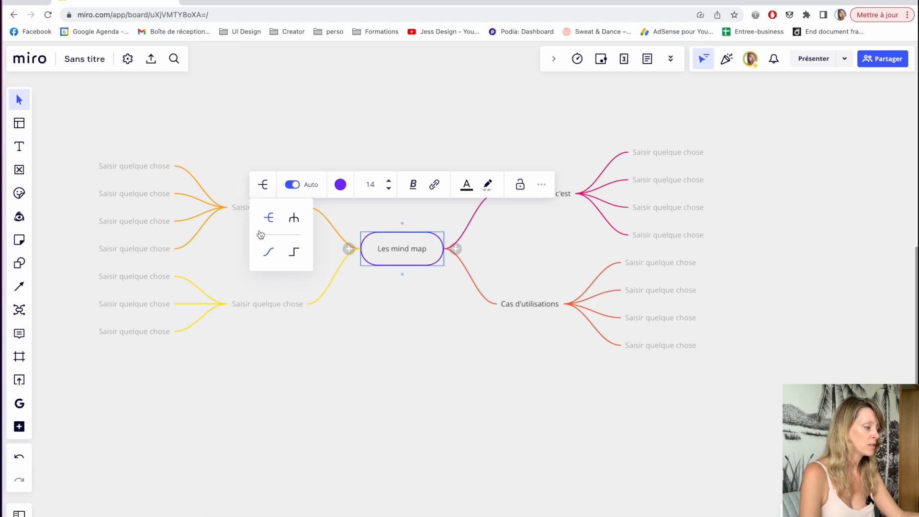
left_click(293, 218)
left_click(263, 185)
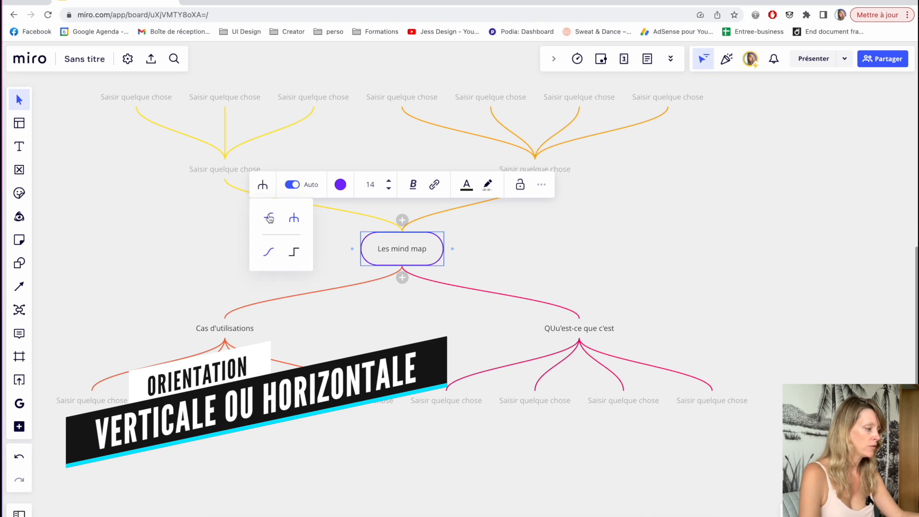
left_click(268, 217)
Give the mind map angular connector lines and color the "QUu'est-ce que c'est" branch pink.
left_click(266, 184)
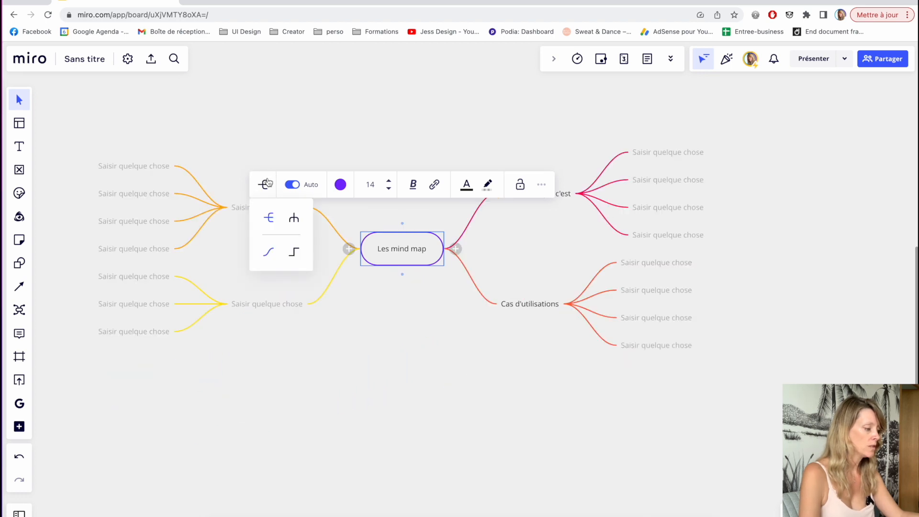
left_click(297, 255)
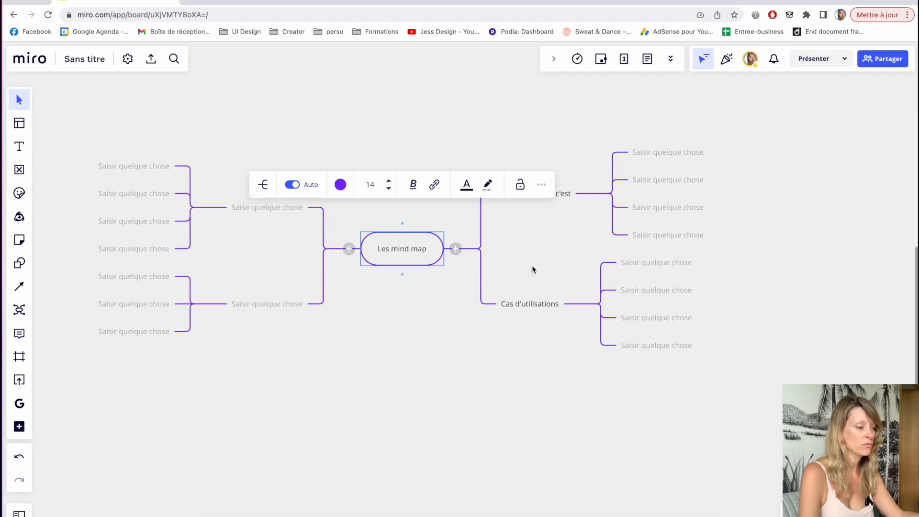
left_click(564, 199)
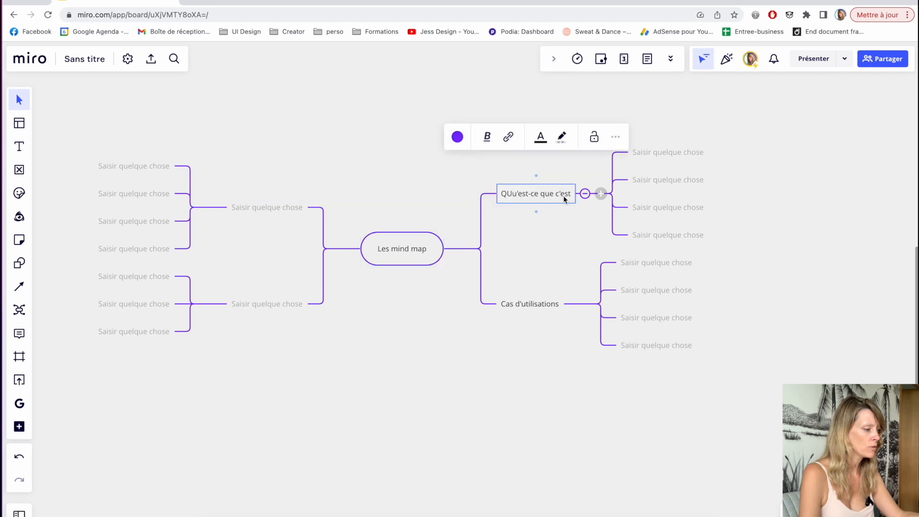
left_click(458, 138)
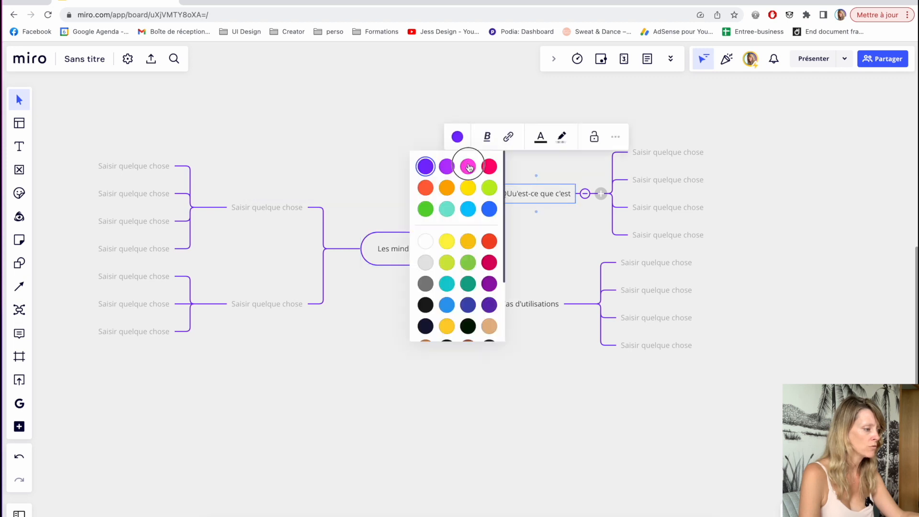
left_click(469, 167)
left_click(364, 170)
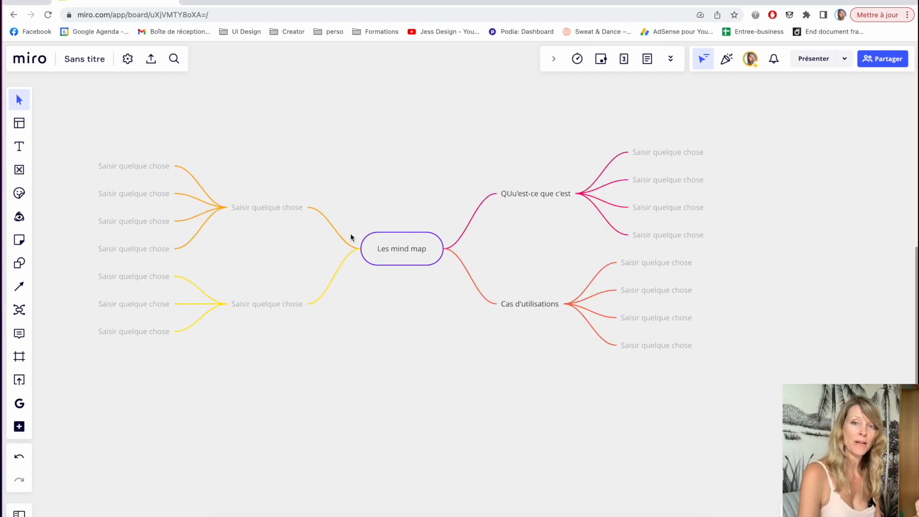
Place the party face emoji on the upper edge of the "Les mind map" central topic.
left_click(19, 194)
left_click(164, 124)
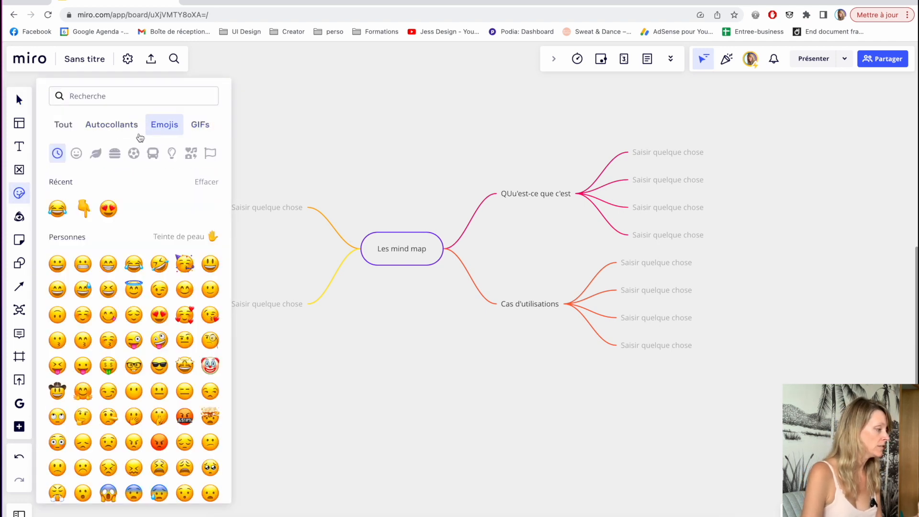
left_click(185, 263)
left_click(400, 233)
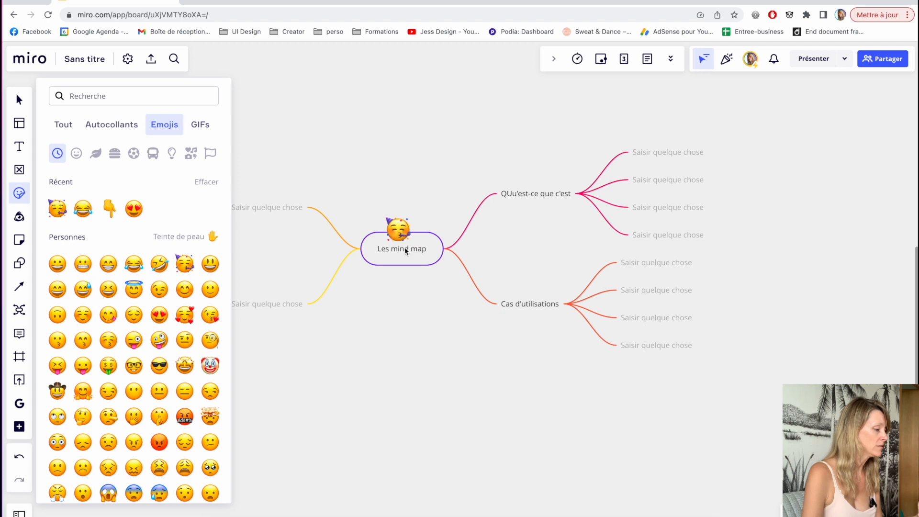
Place the trending cat GIF just above the "QUu'est-ce que c'est" branch.
left_click(197, 126)
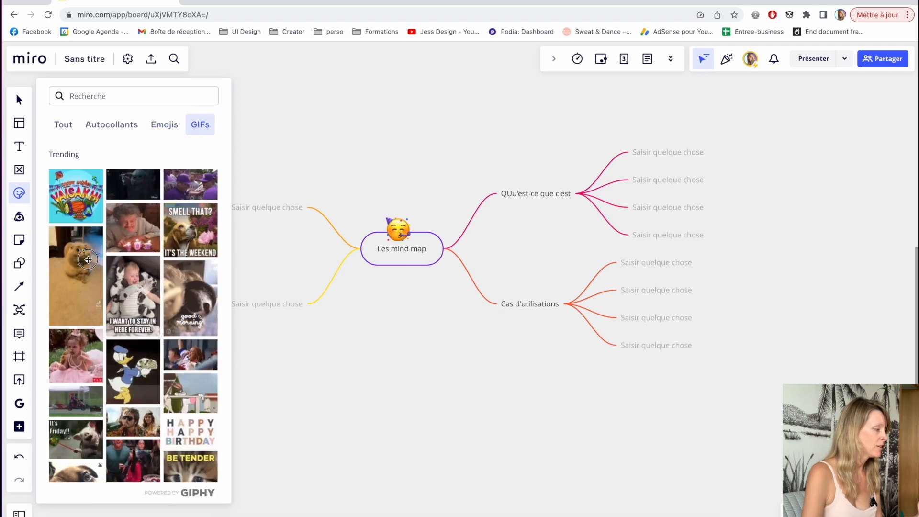
left_click(76, 276)
left_click(546, 162)
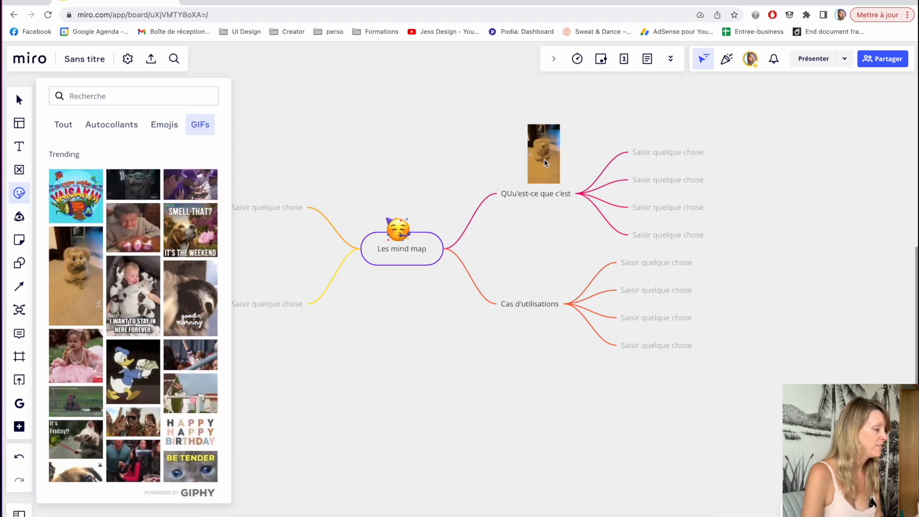
scroll(546, 163, "up", 5)
scroll(545, 162, "up", 3)
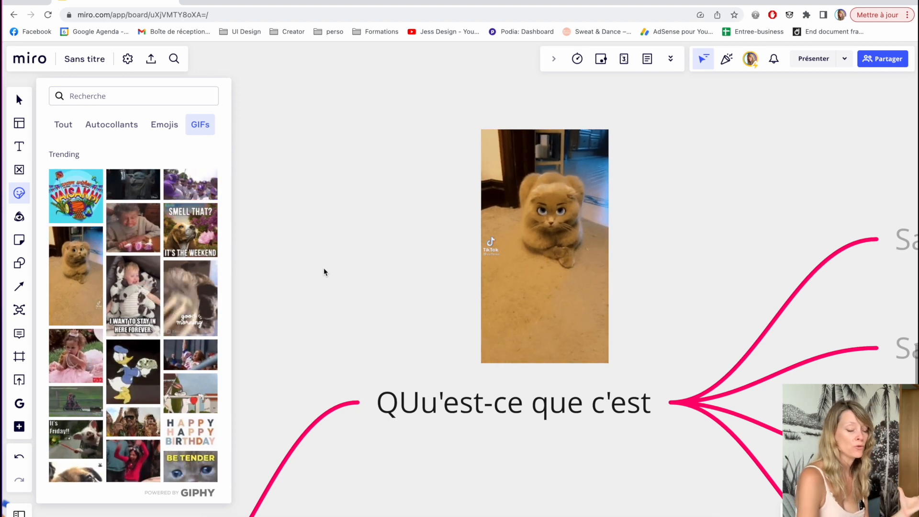
Add the comment "Salut" to the board, beside the cat GIF on its left.
key("c")
left_click(361, 162)
type("Salut")
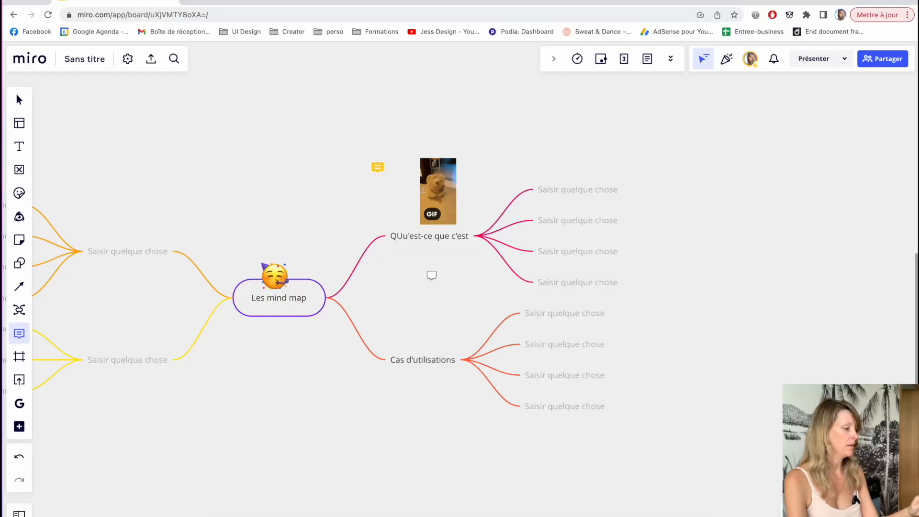
Label the first sub-branch of "Cas d'utilisations" as "1. Planification de projet".
left_click(19, 99)
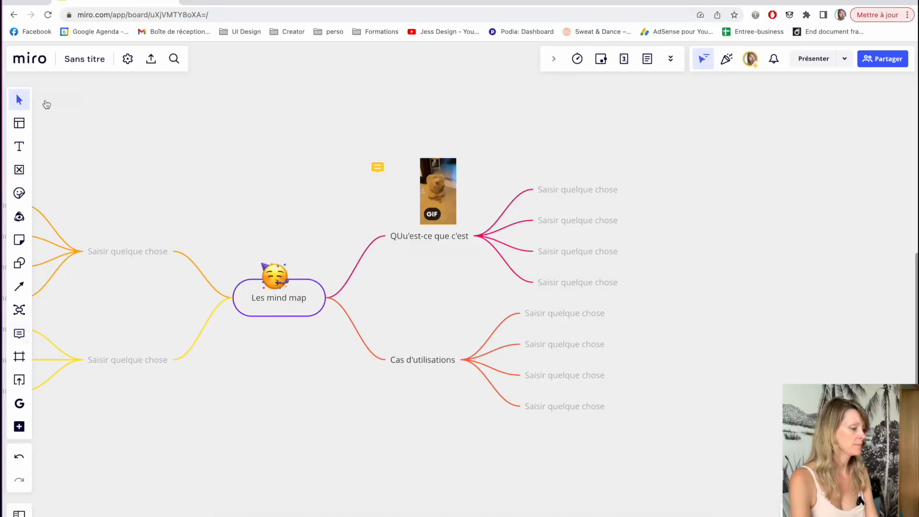
left_click(534, 314)
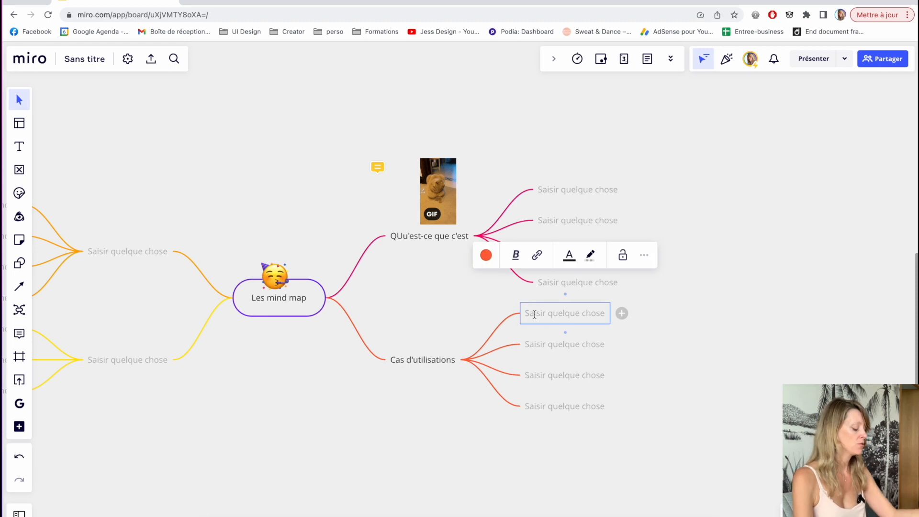
type("1. Planification d")
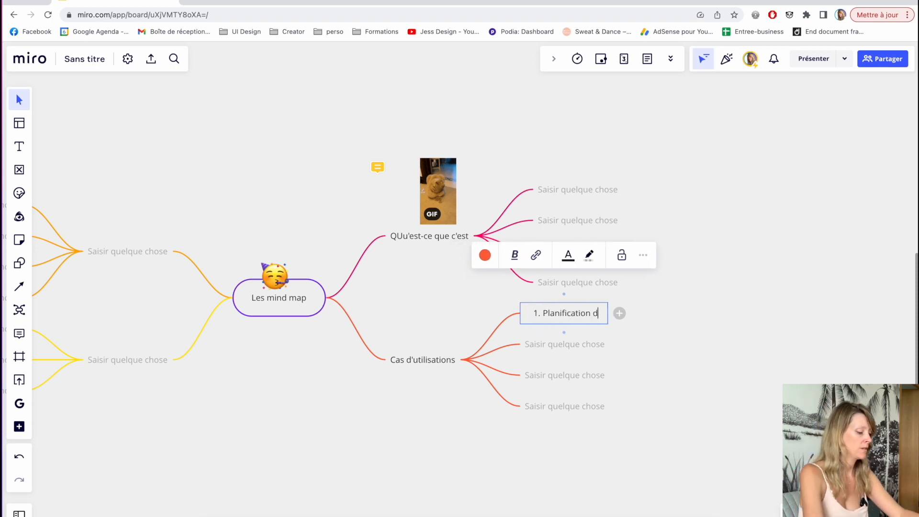
type("e projet")
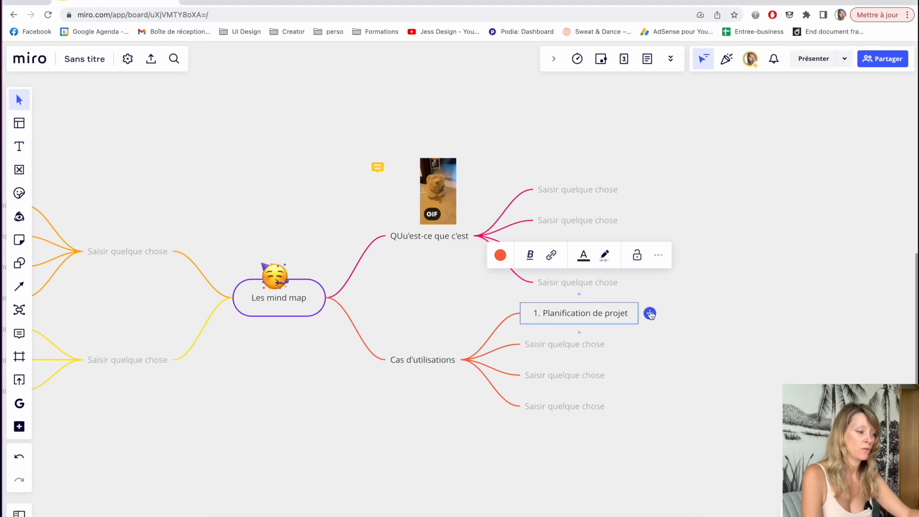
Add the sub-branches "Les étapes", "Les tâches" and "Rôles" under "1. Planification de projet".
left_click(650, 314)
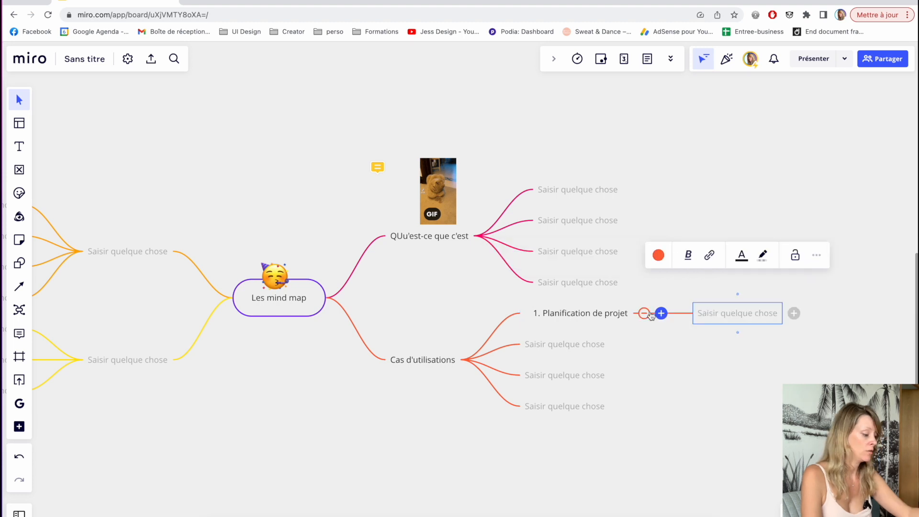
type("L")
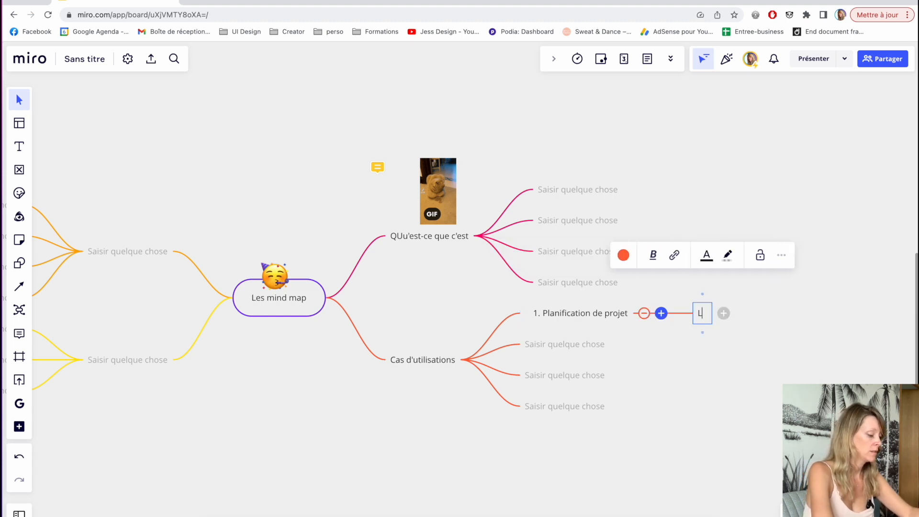
type("es étapes")
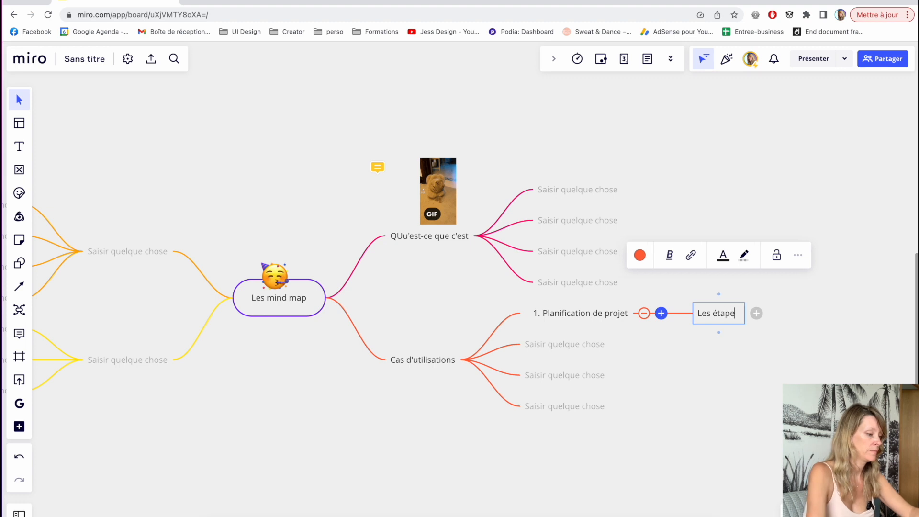
key("Return")
type("Les tâches")
key("Return")
type("Rôles")
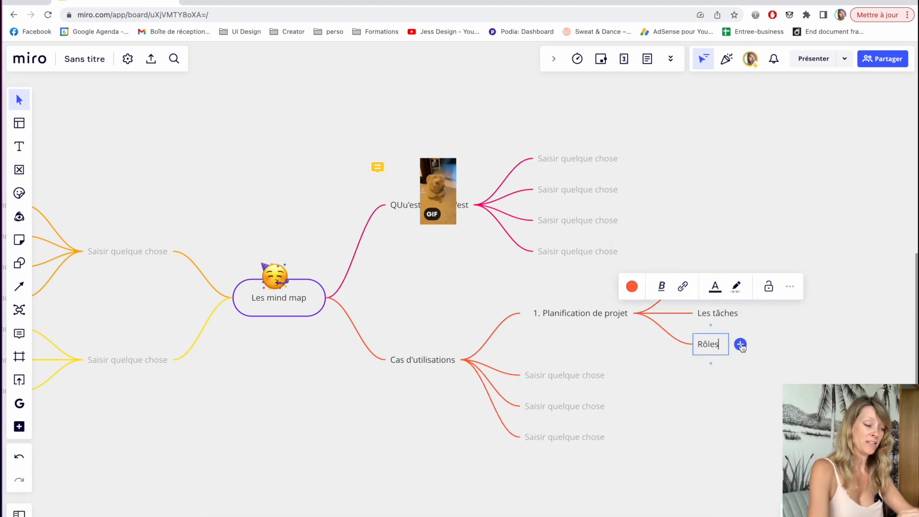
Add two sub-branches with team members' first names under "Rôles", and attach "UX research" to the upper one.
key("Tab")
type("Elsa")
key("Return")
type("Antoine")
left_click(819, 331)
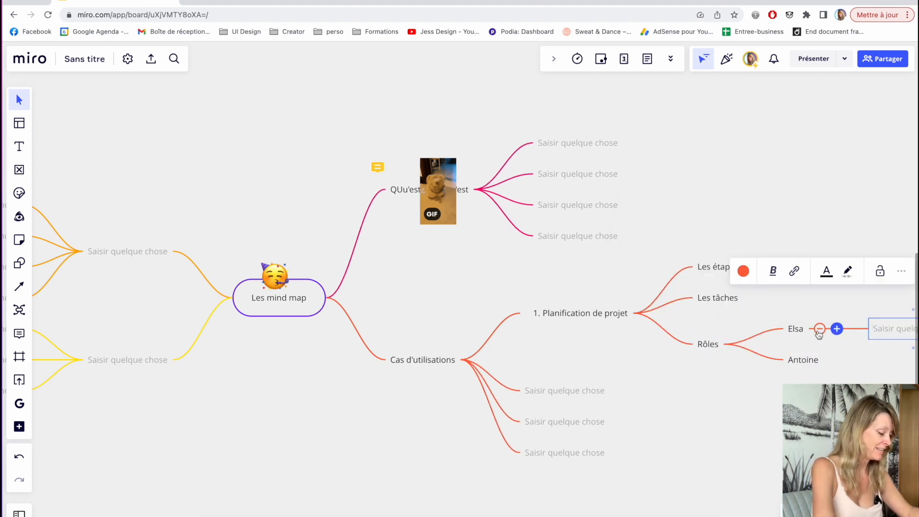
type("UX research")
Label the second sub-branch of "Cas d'utilisations" as "1. brainstorming".
double_click(542, 371)
type("1. ")
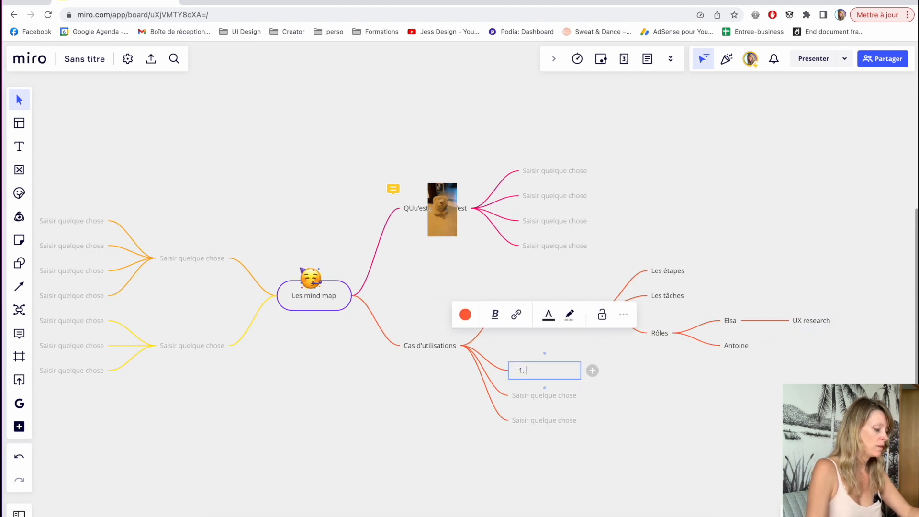
type("brainstorming")
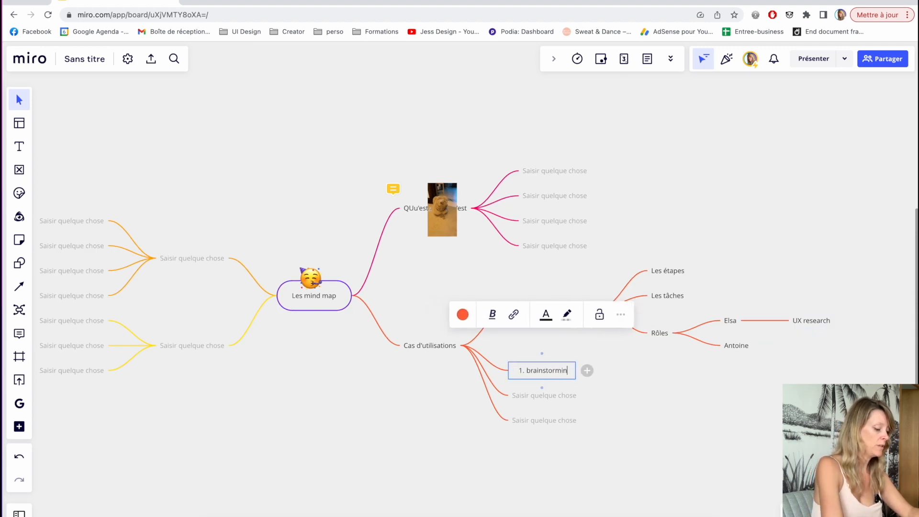
Add "explorer de nouvelles idées", "résoudre des problèmes" and "créer une arborescence pour un site" as sub-branches of the brainstorming branch.
key("Tab")
type("explorer de nouv")
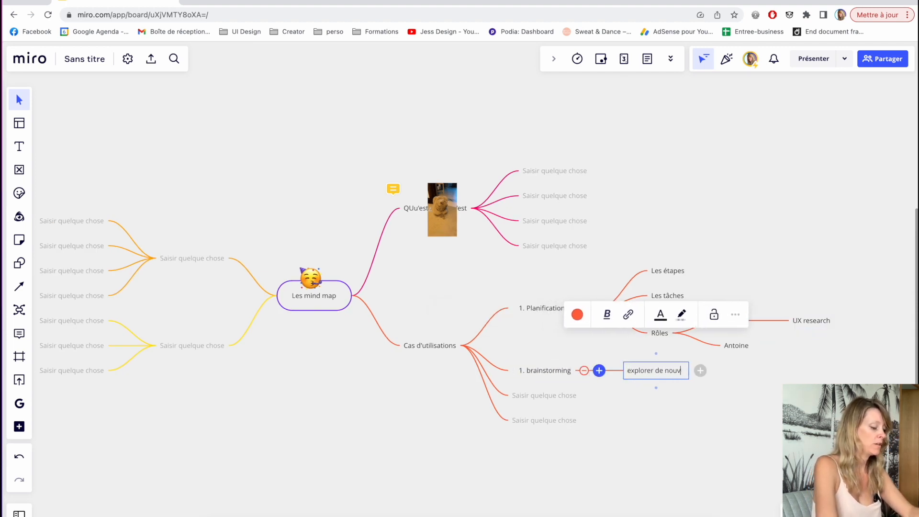
type("elles idées")
key("Return")
type("résoudre des problèmes")
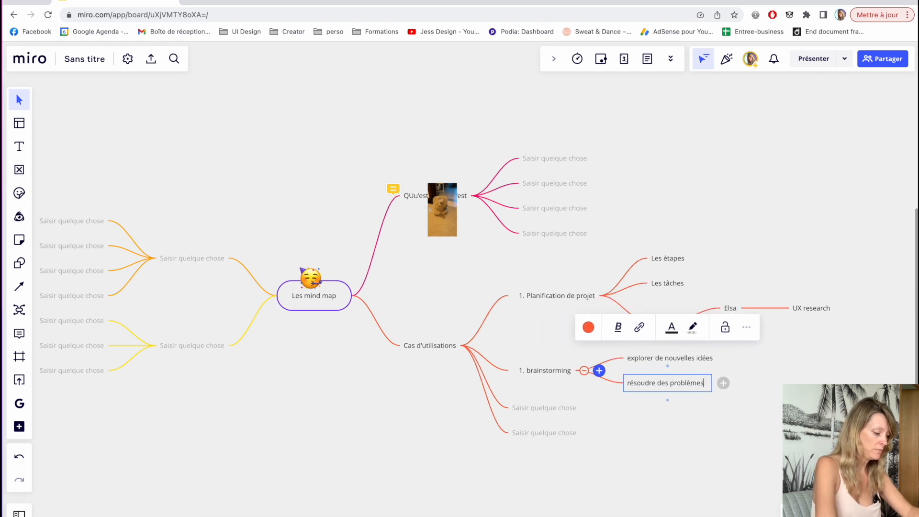
key("Return")
type("créer un")
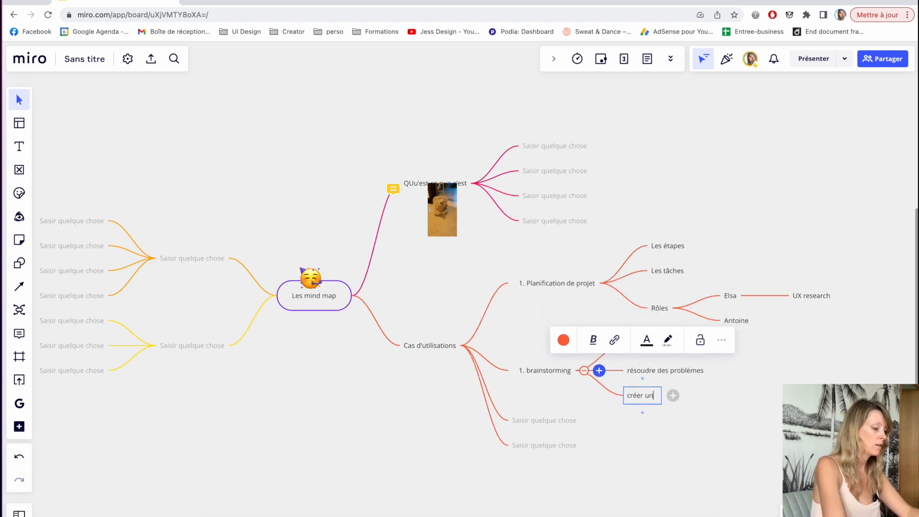
type("e arborescence pour un site")
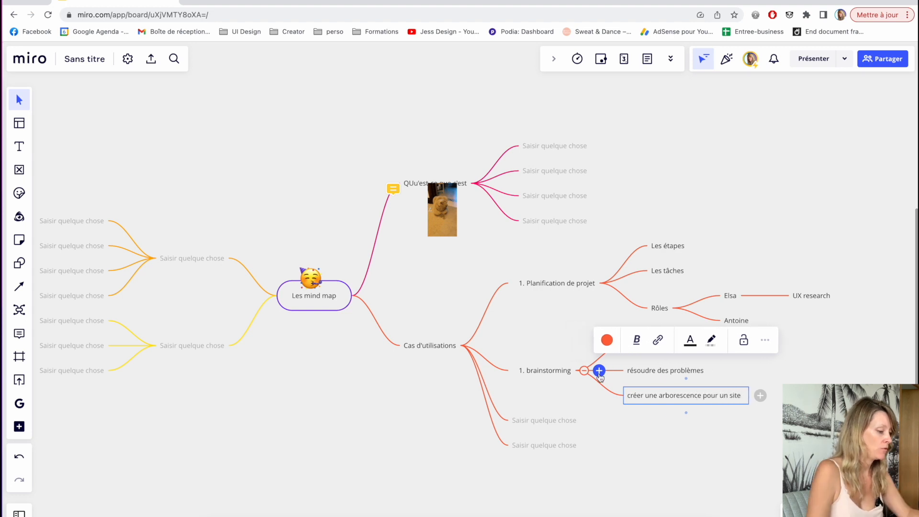
Add a fourth brainstorming sub-branch reading "Coin pause avec des blagues de vos collègues".
key("Return")
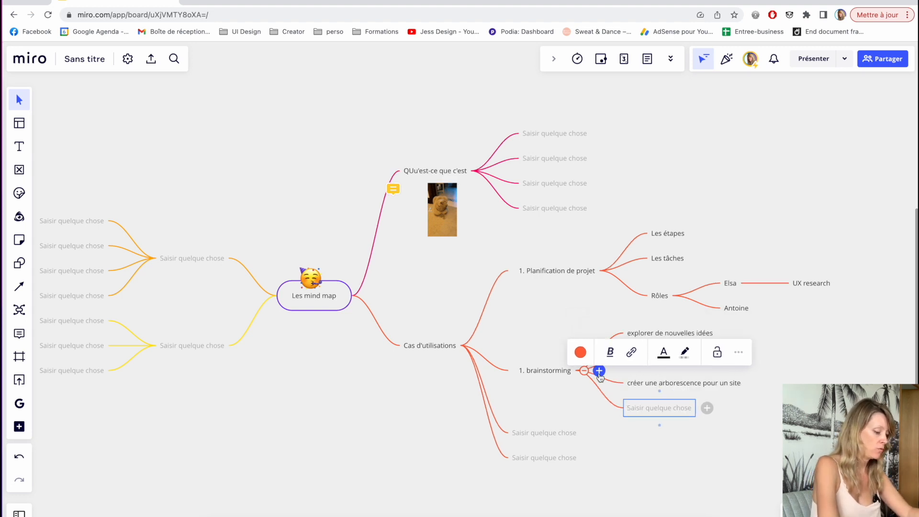
type("Coin pause")
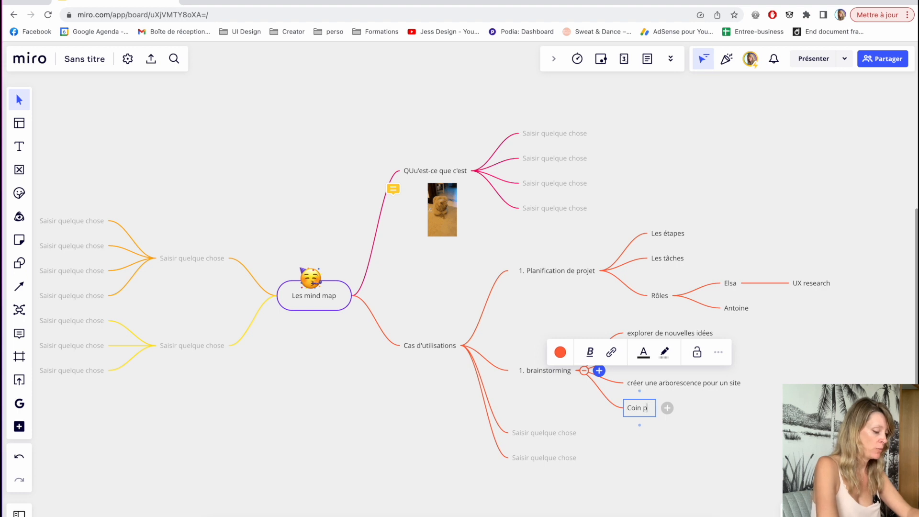
type("av")
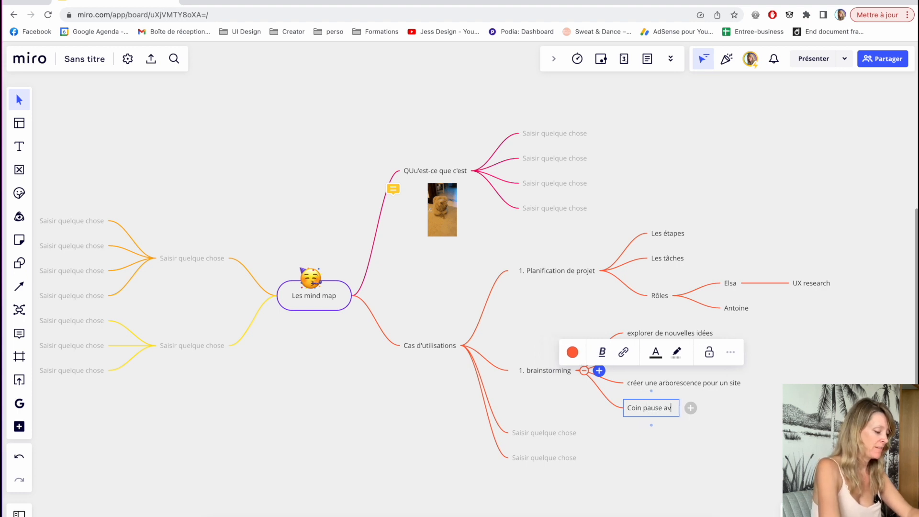
type("ec des ")
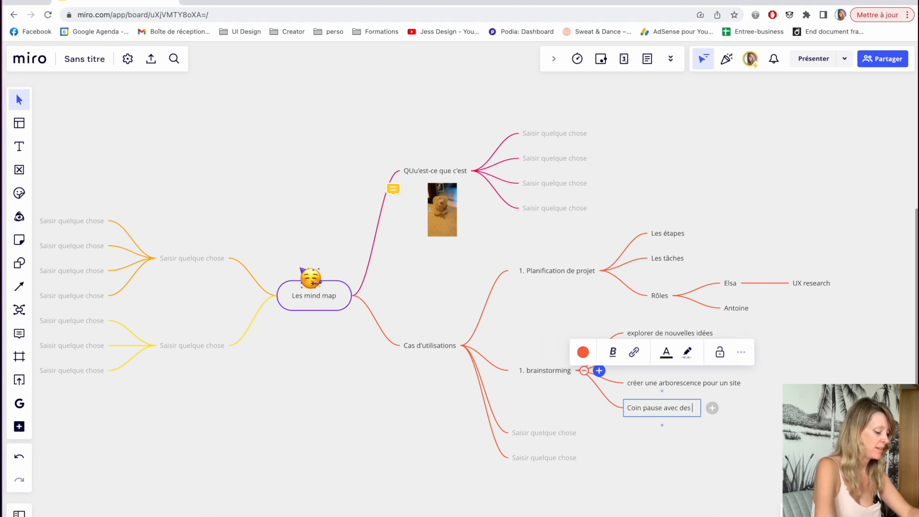
type("blagues de")
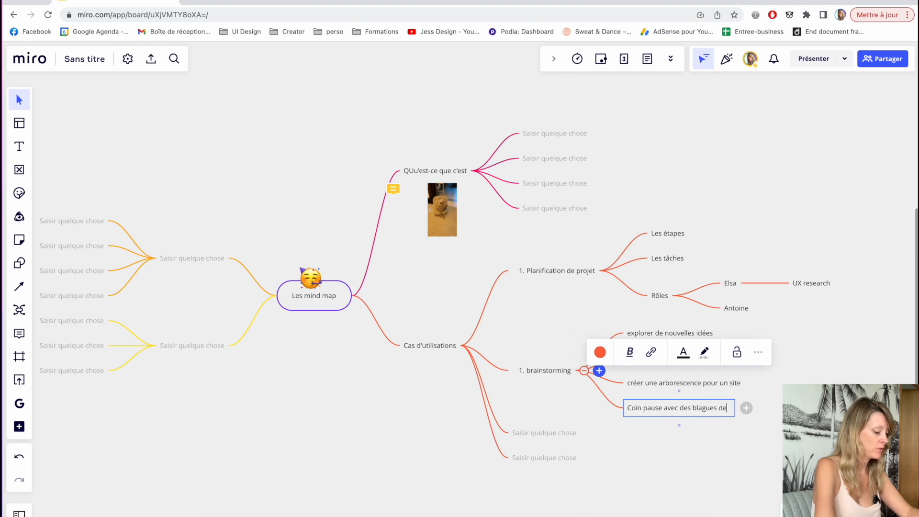
type(" vos collègues")
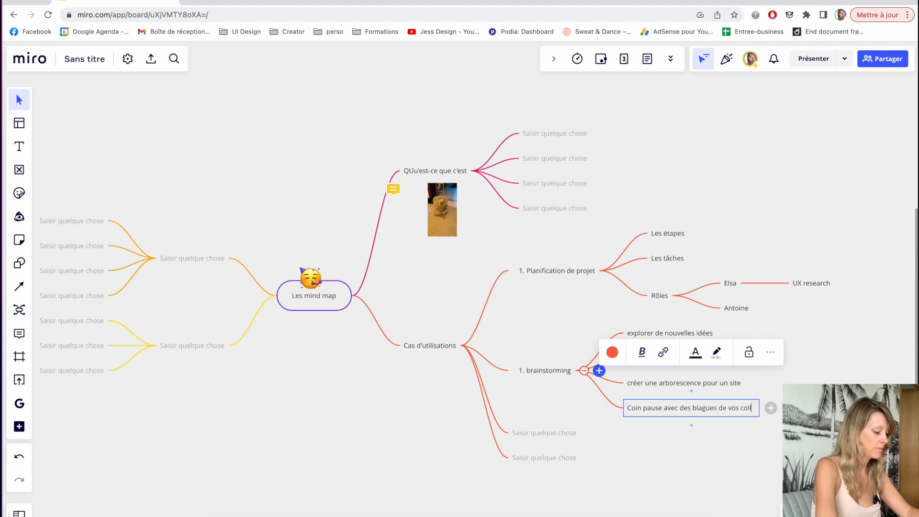
Label the third sub-branch of "Cas d'utilisations" as "3.UI conception de l'interface utilisateur".
left_click(534, 433)
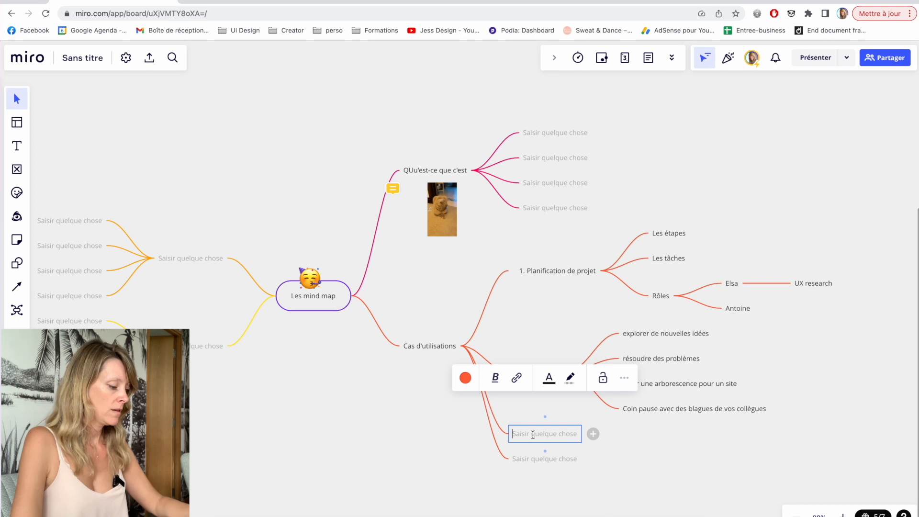
type("3.")
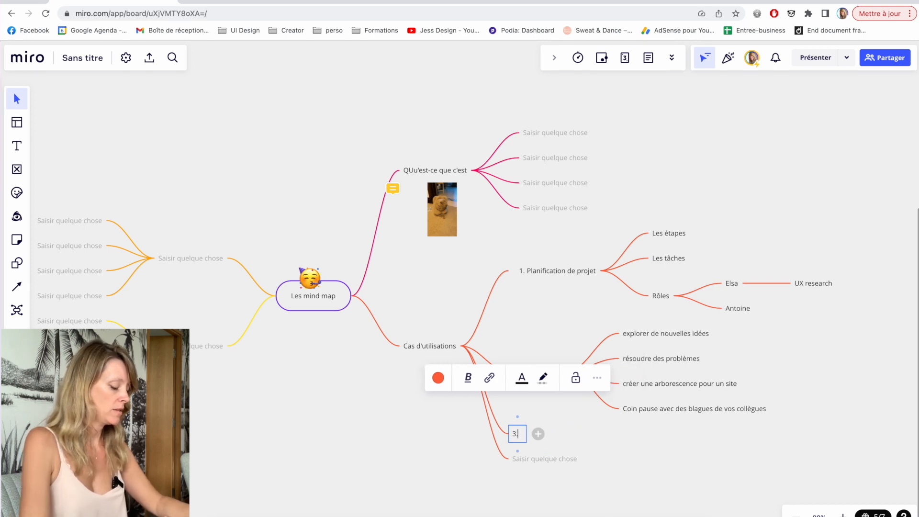
type("UI conceptio")
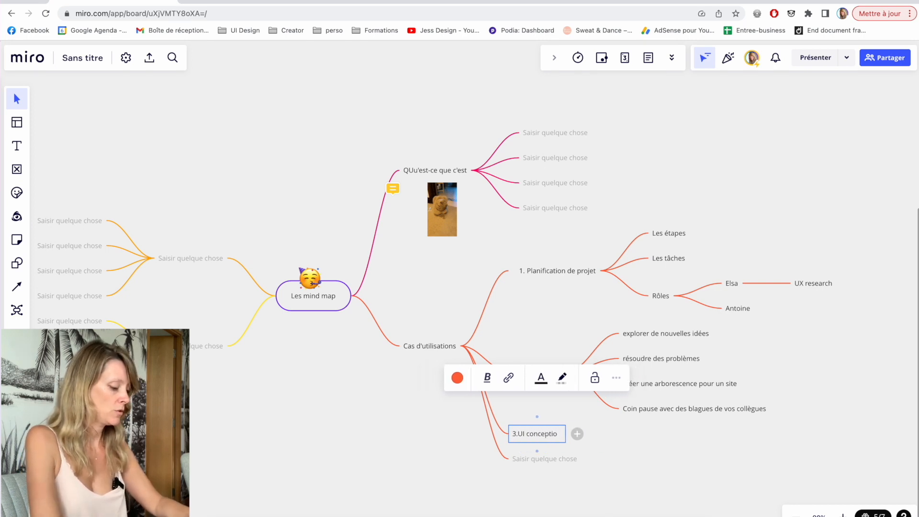
type("n de l'interface utilisat")
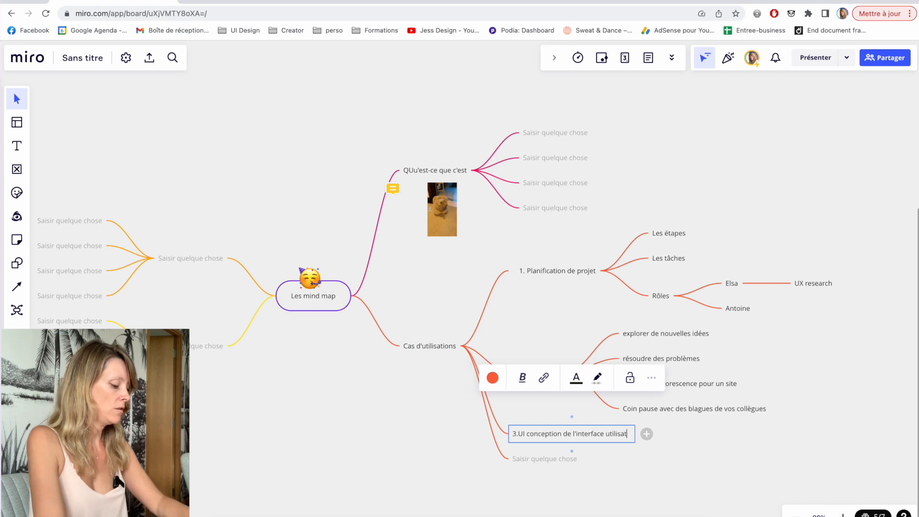
type("eur")
Add the sub-branch "pour organiser les éléments de l'interface" under the "3.UI conception de l'interface utilisateur" branch.
key("Tab")
type("pour organiser les élé")
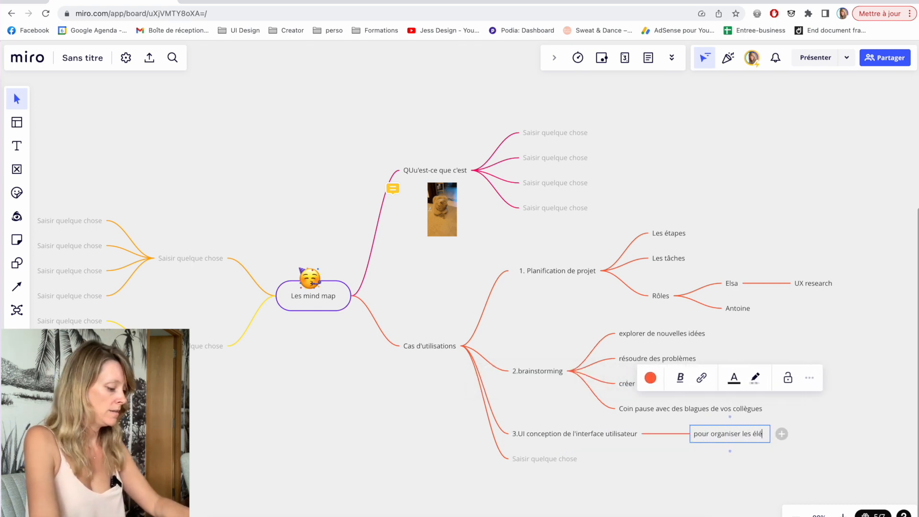
type("ments de l'interface")
Attach the sub-branch "leur attribuer des niveaux de priorité" to "pour organiser les éléments de l'interface".
key("Tab")
type("leu")
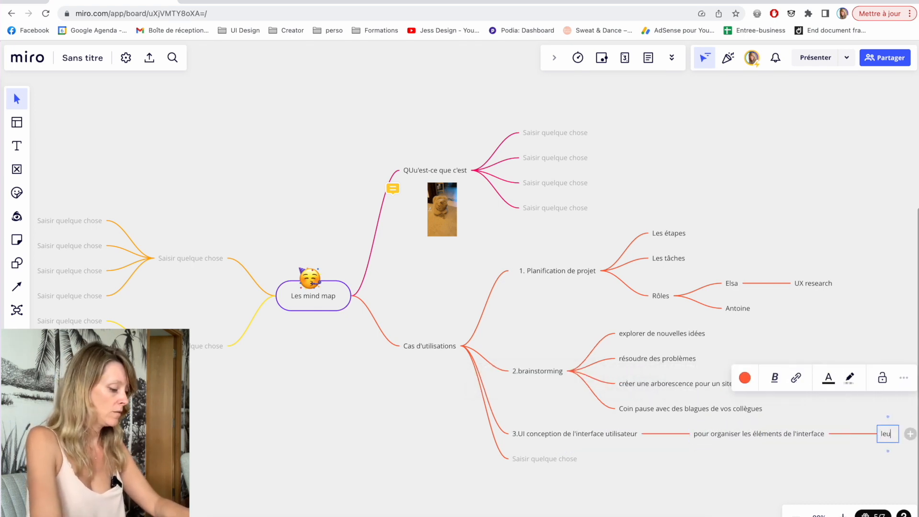
type("r attribuer des ni")
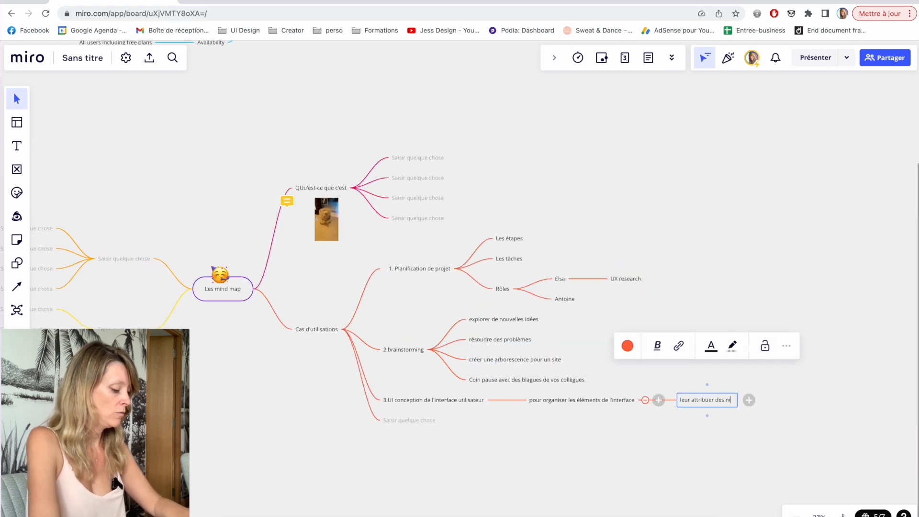
type("veau")
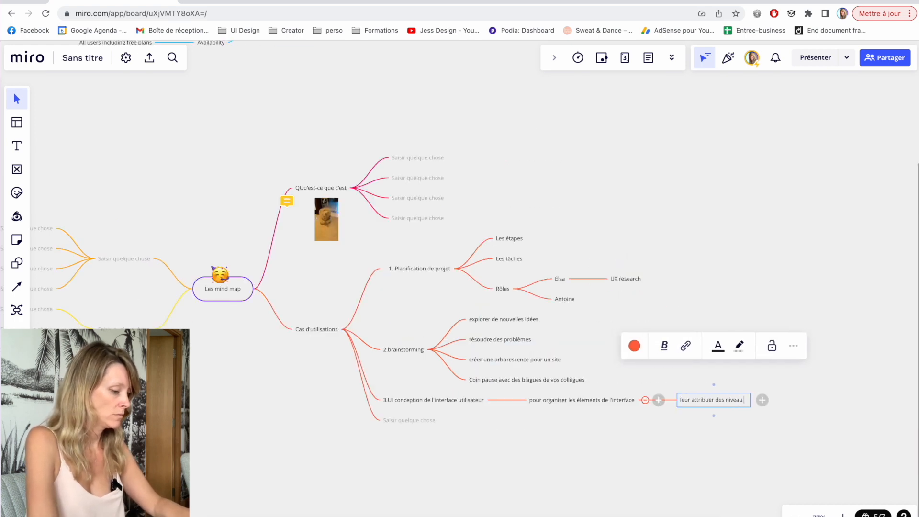
type("x de p")
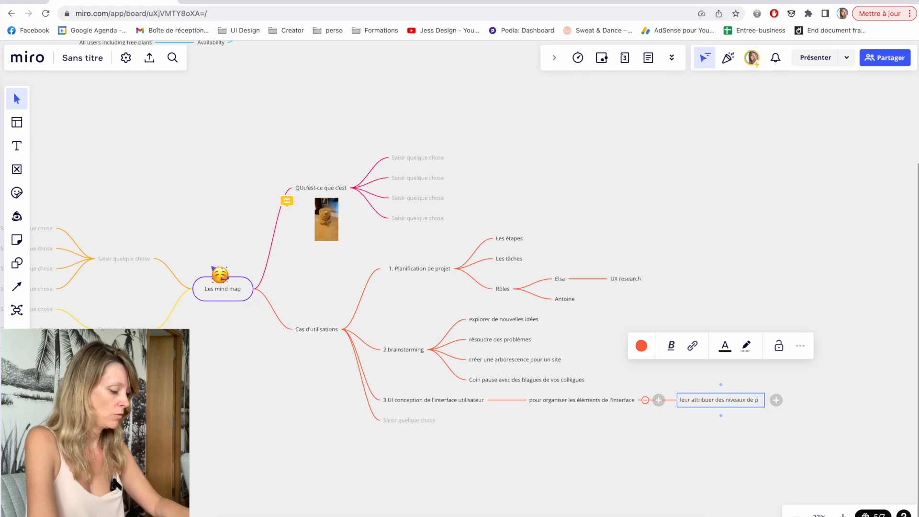
type("riorité e")
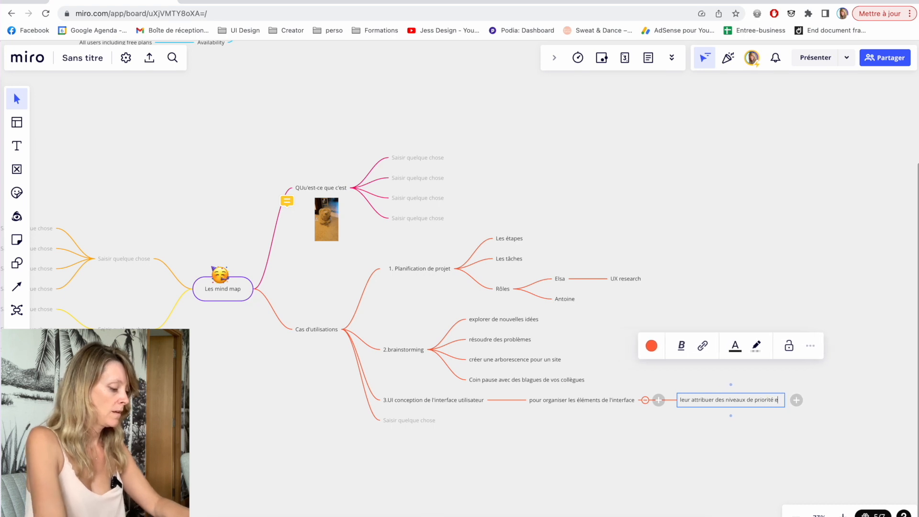
key("BackSpace")
key("BackSpace")
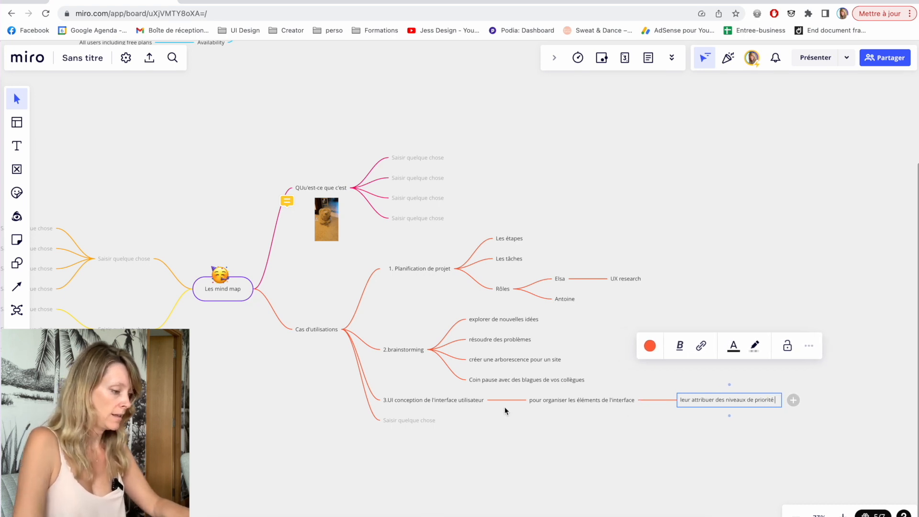
Label the fourth sub-branch of "Cas d'utilisations" as "4.Créer des personas".
type("4.Créer des ")
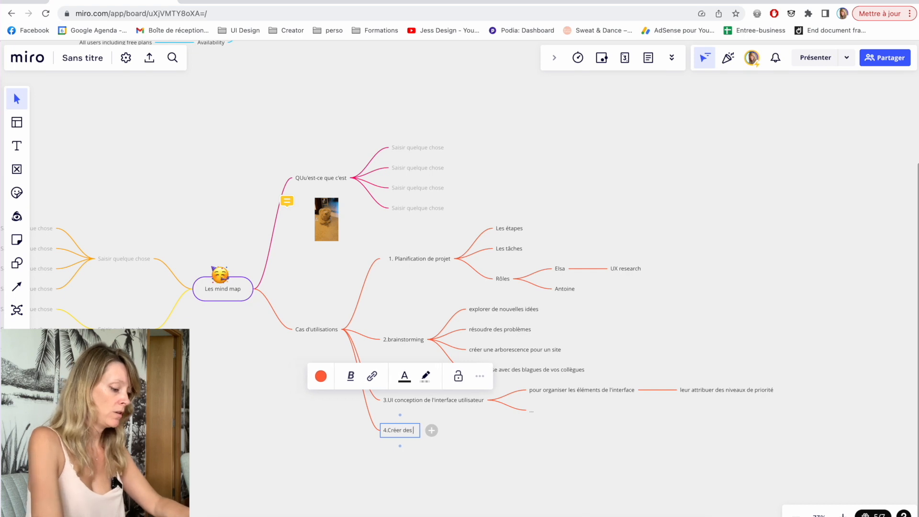
type("person")
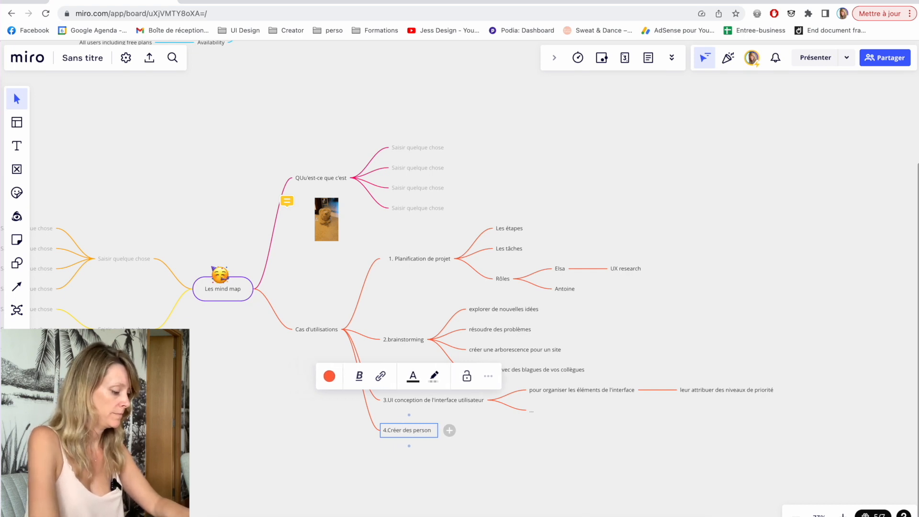
type("as")
Add a fifth sub-branch to "Cas d'utilisations" labelled "5.Evualuation des risques sur le projet".
key("Return")
type("5")
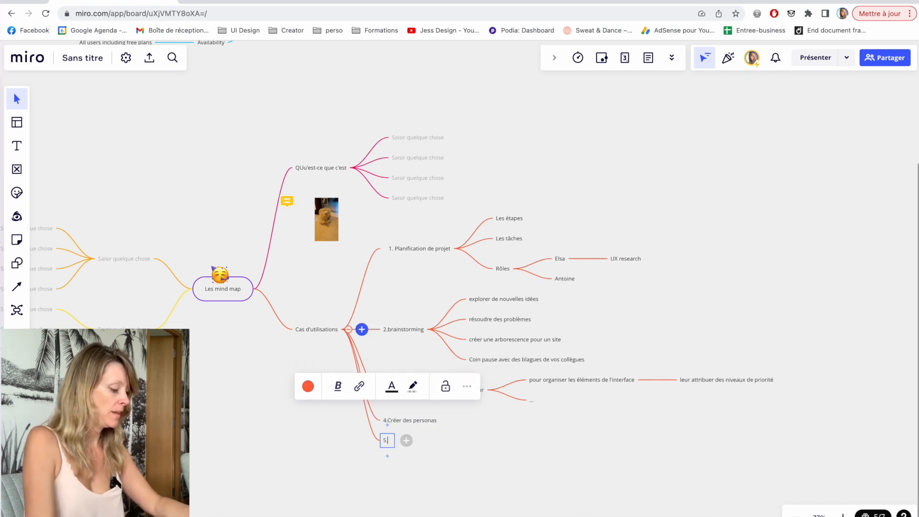
type(".Evual")
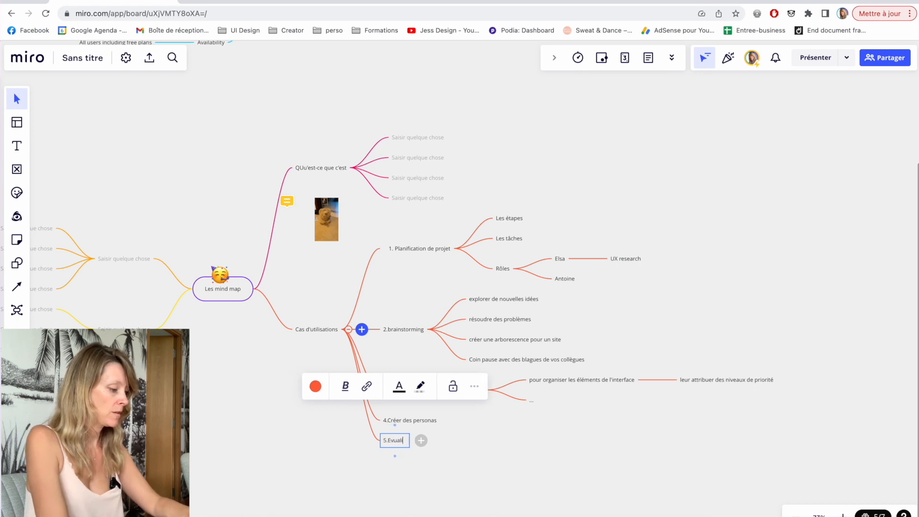
type("uation")
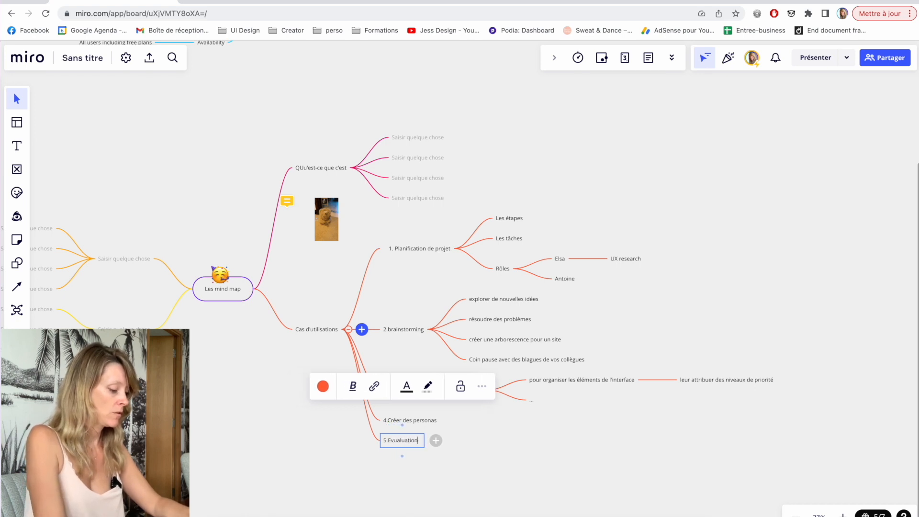
type(" des ")
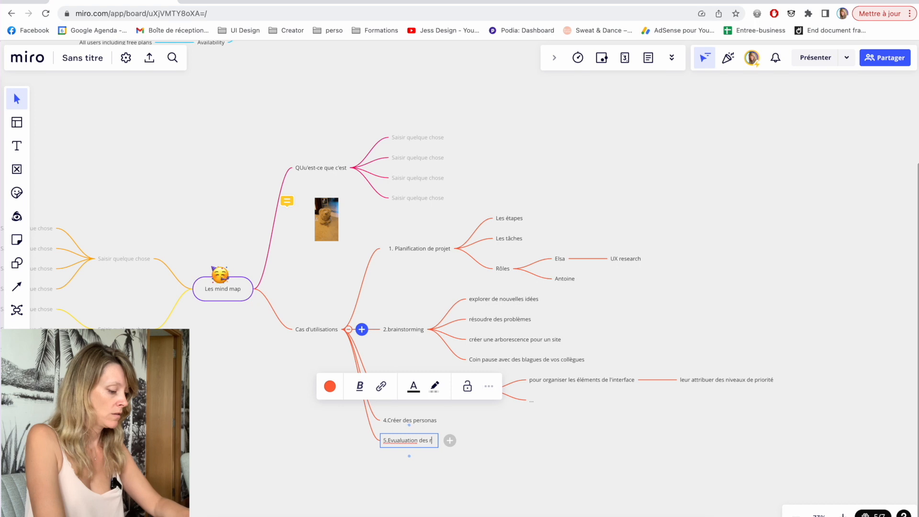
type("risques sur un")
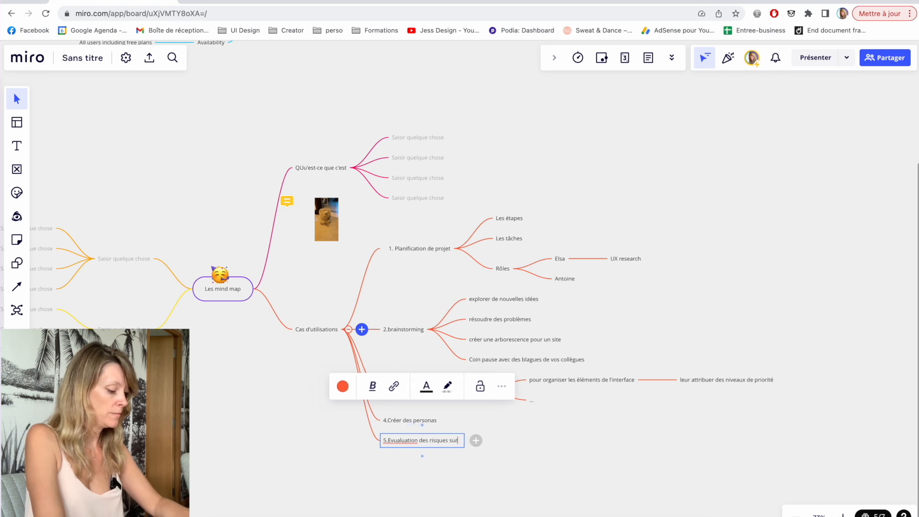
key("BackSpace")
key("BackSpace")
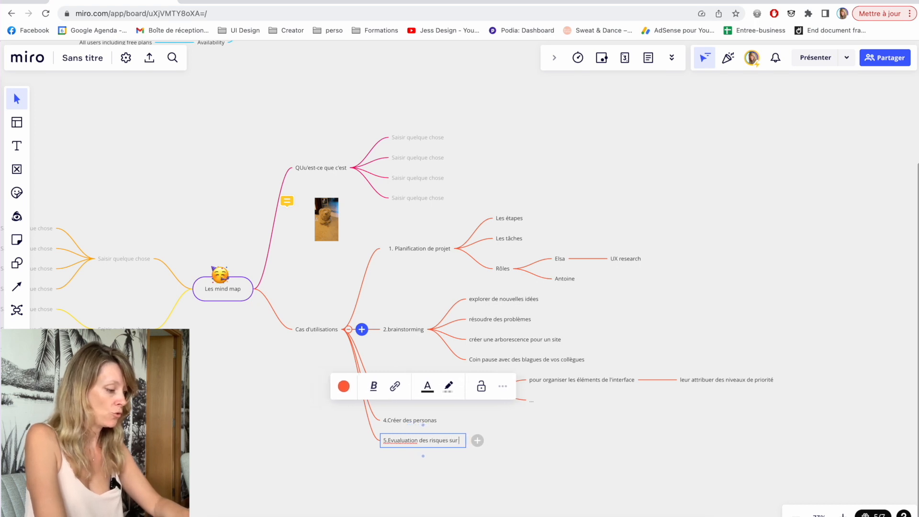
type("le projet")
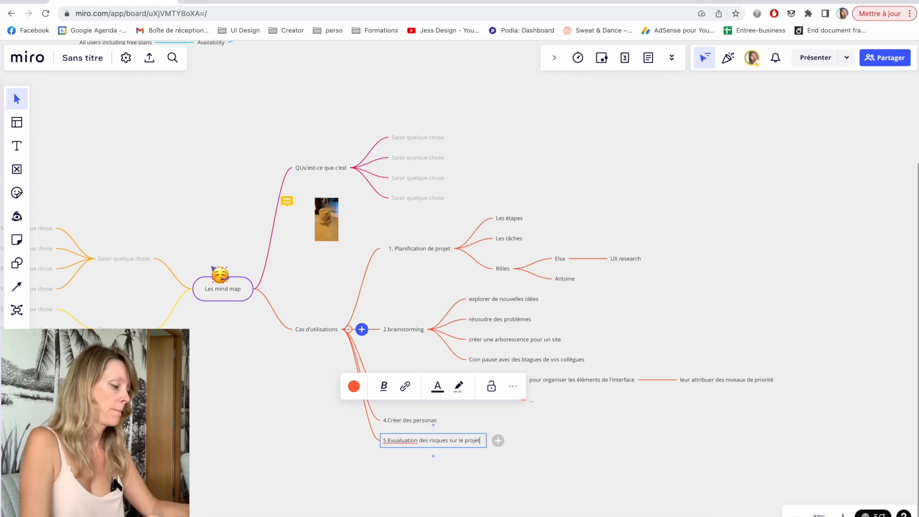
Add a sixth sub-branch labelled "Réunion" below the project risk branch of "Cas d'utilisations".
key("Return")
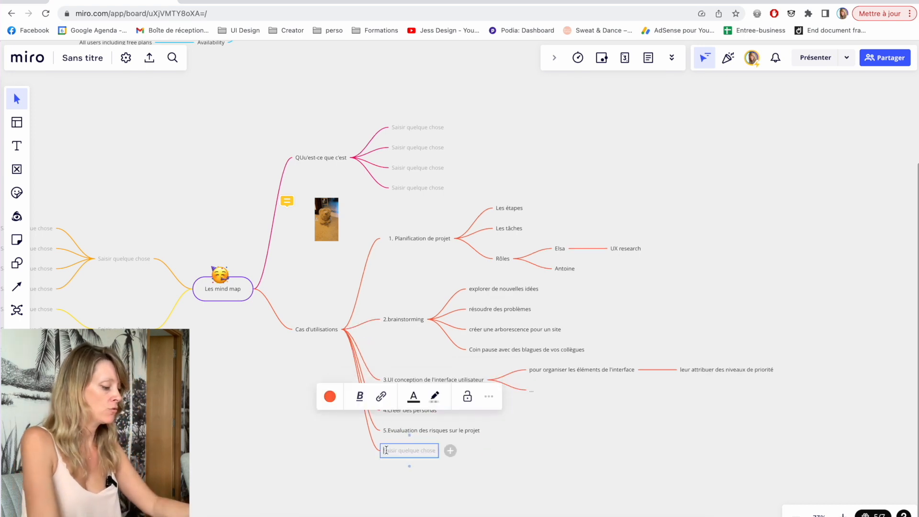
type("Réunion")
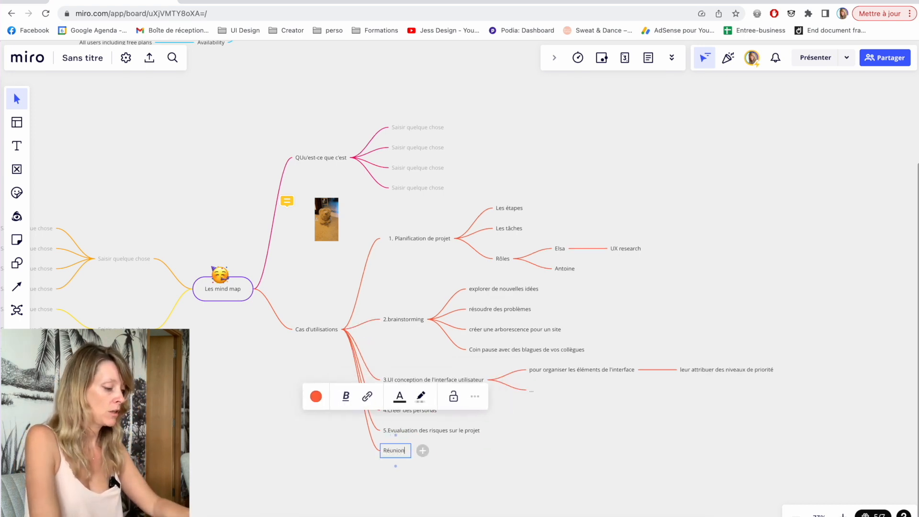
left_click(384, 451)
type("Préparer")
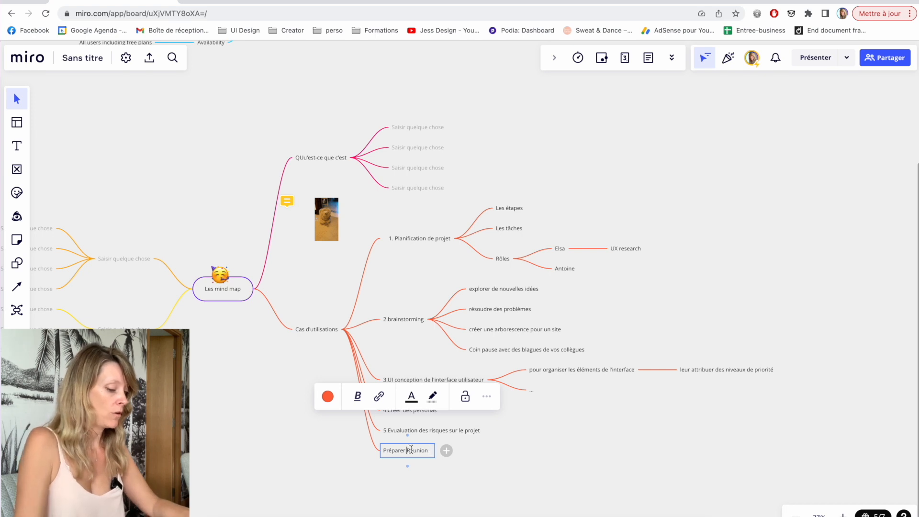
key("BackSpace")
key("BackSpace")
key("BackSpace")
key("BackSpace")
key("BackSpace")
key("BackSpace")
key("BackSpace")
key("BackSpace")
key("BackSpace")
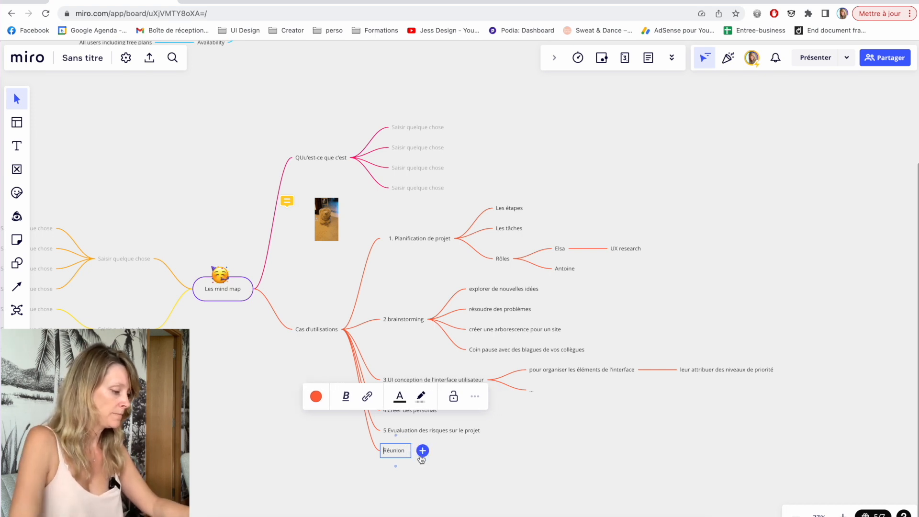
Attach two sub-branches to the "Réunion" branch, labelled "Préparation" and "Présentation".
left_click(423, 450)
type("Préparation")
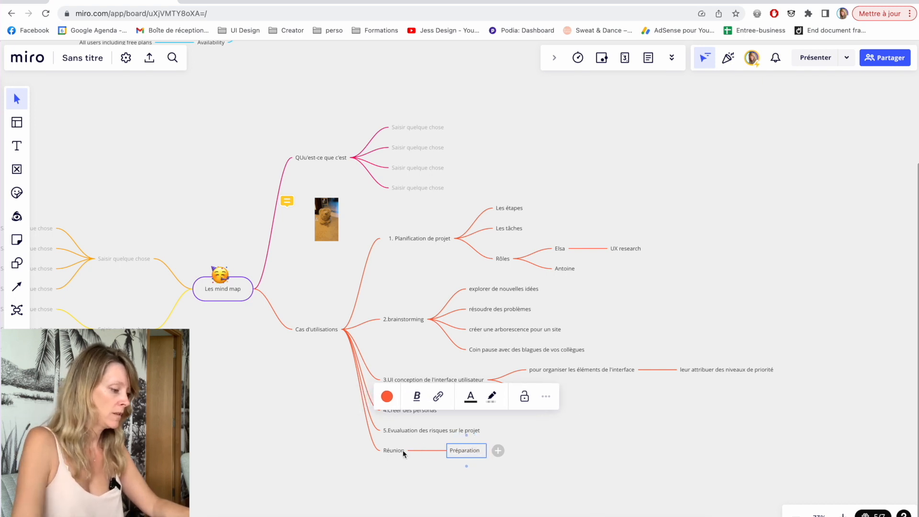
left_click(427, 450)
type("Pr")
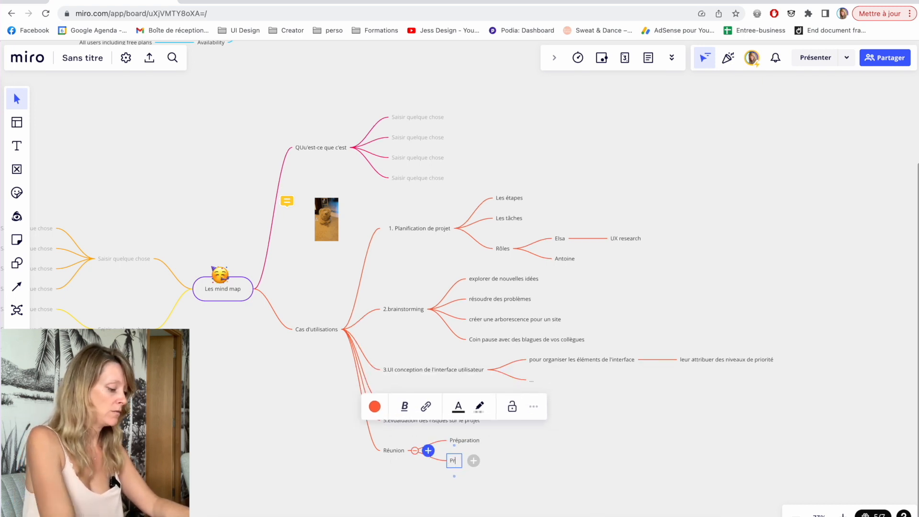
type("ésentation")
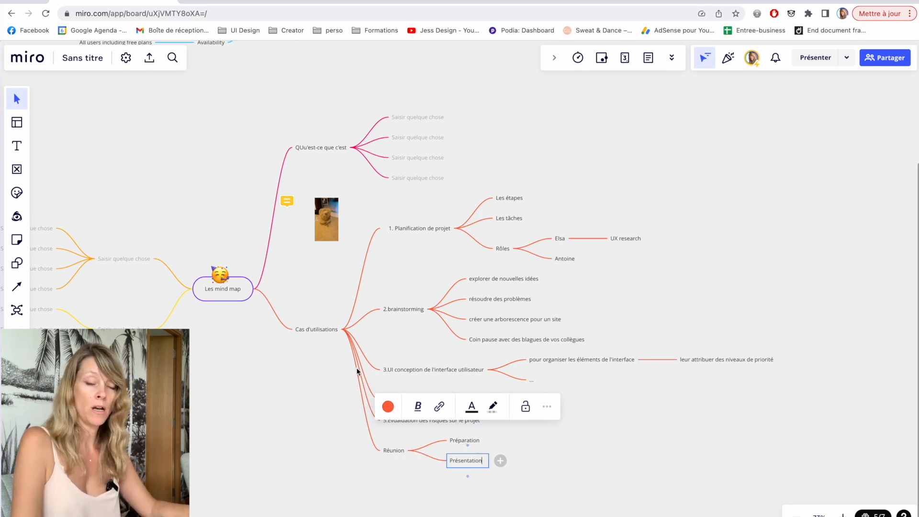
Attach a third sub-branch labelled "Compte rendu de réunion" to the "Réunion" branch.
scroll(449, 363, "down", 5)
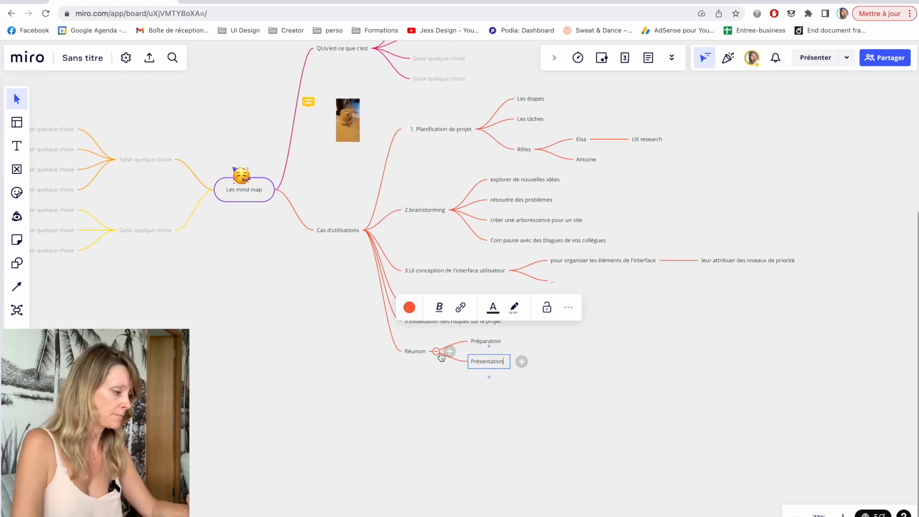
left_click(449, 351)
type("q")
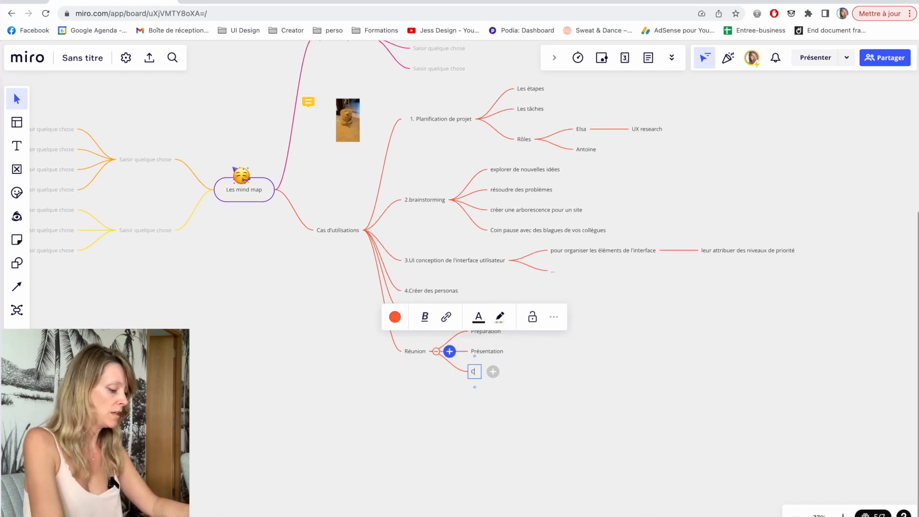
type("ompte re")
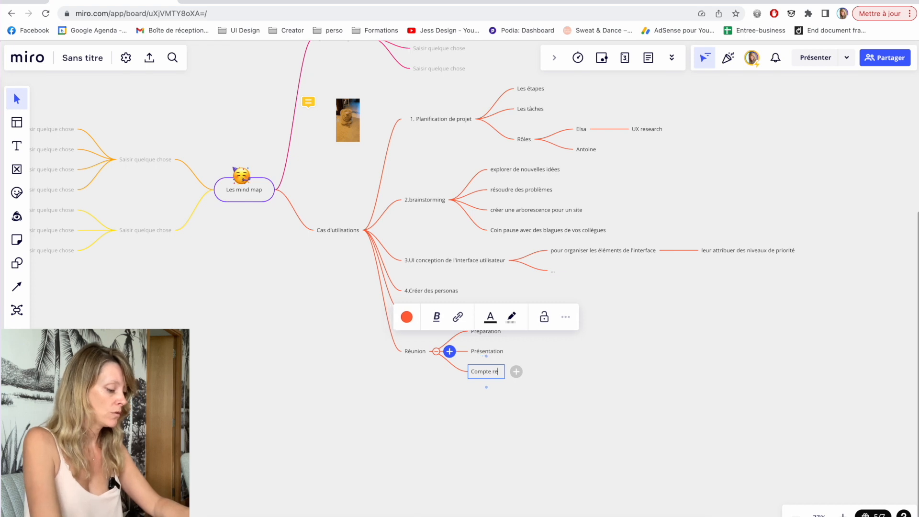
type("ndu de réunio")
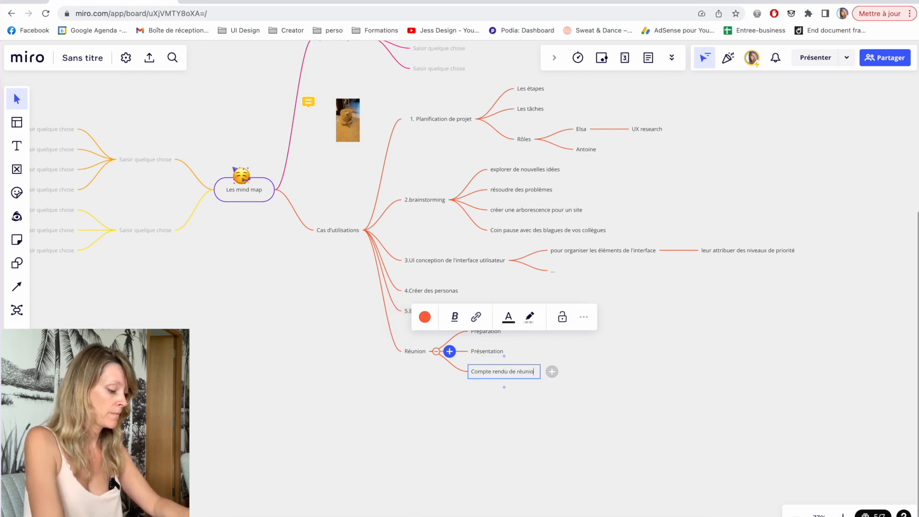
type("n")
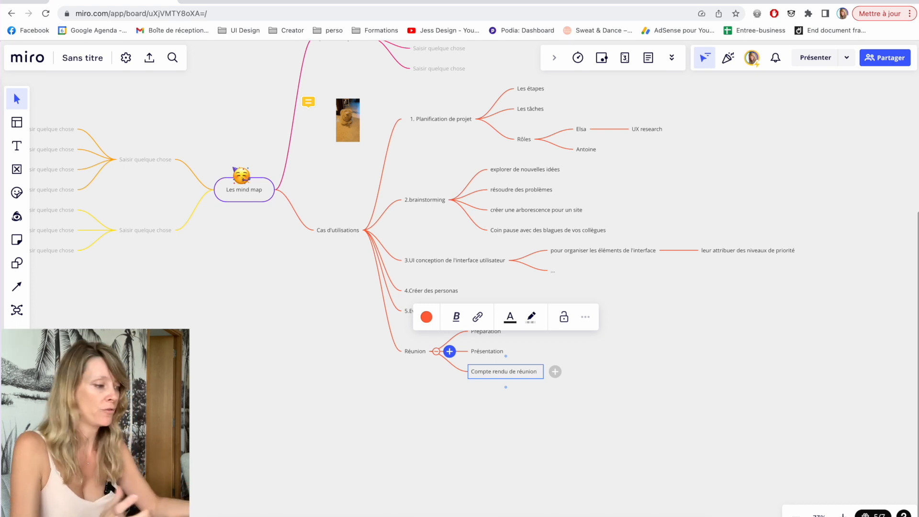
Add a seventh sub-branch to "Cas d'utilisations" labelled "Vue globale sur un projet".
left_click(383, 230)
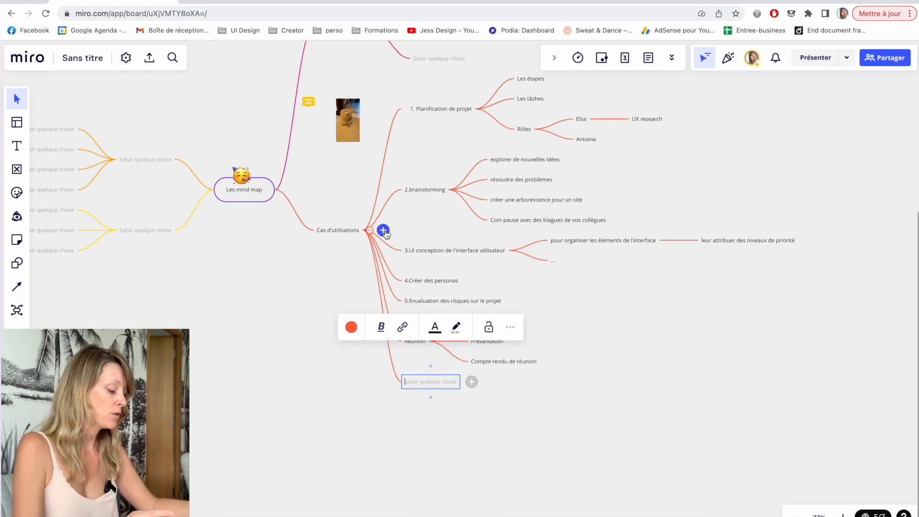
type("Vue")
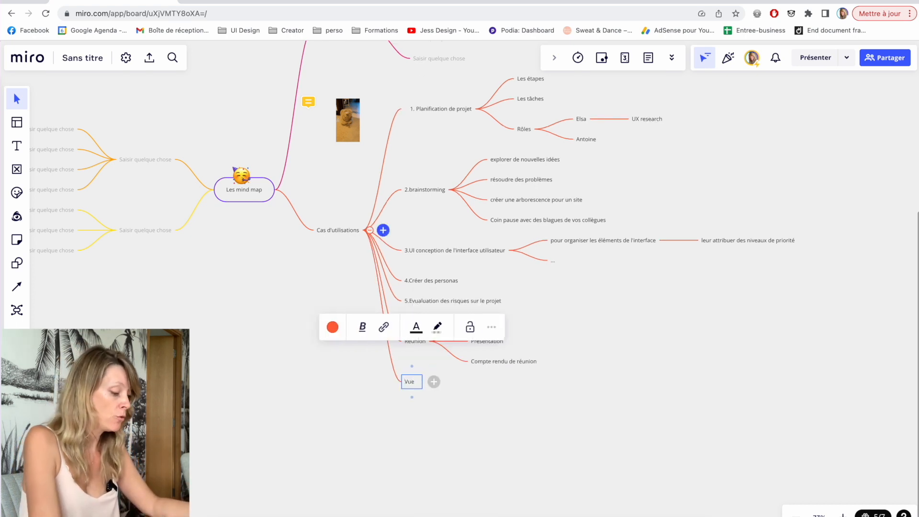
type(" globale sur un p")
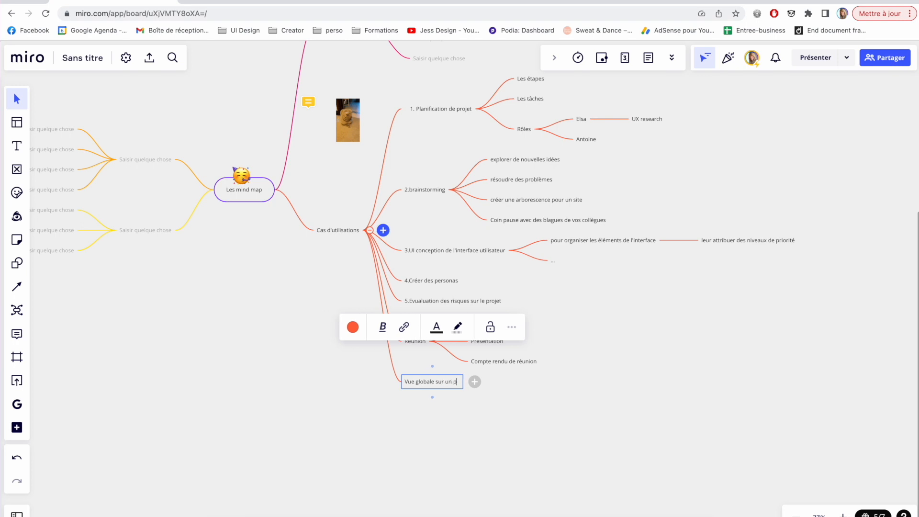
type("rojet")
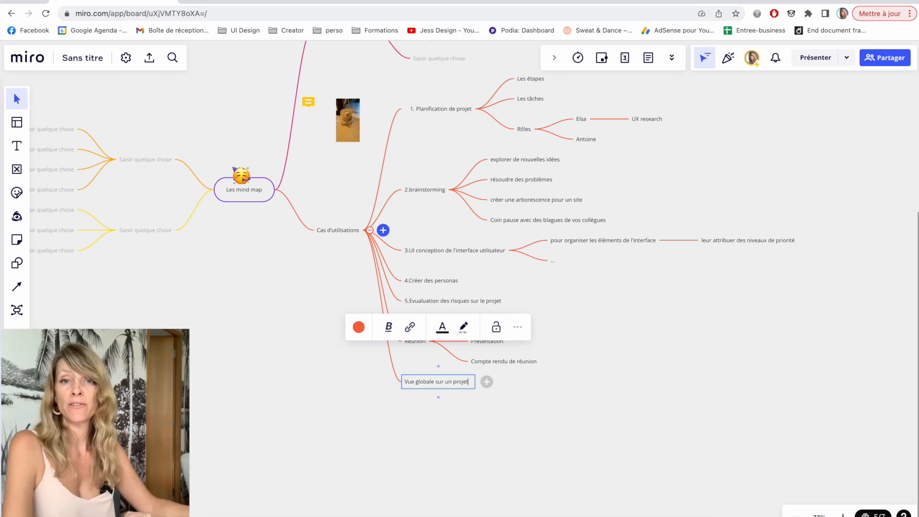